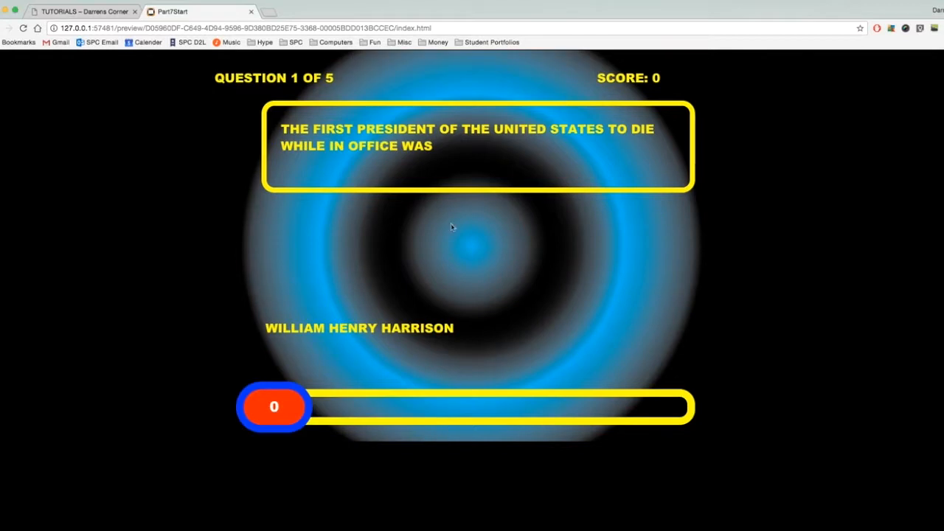
Choose the answer William Henry Harrison in the quiz preview, dismiss the score alert and put the browser window away
left_click(410, 329)
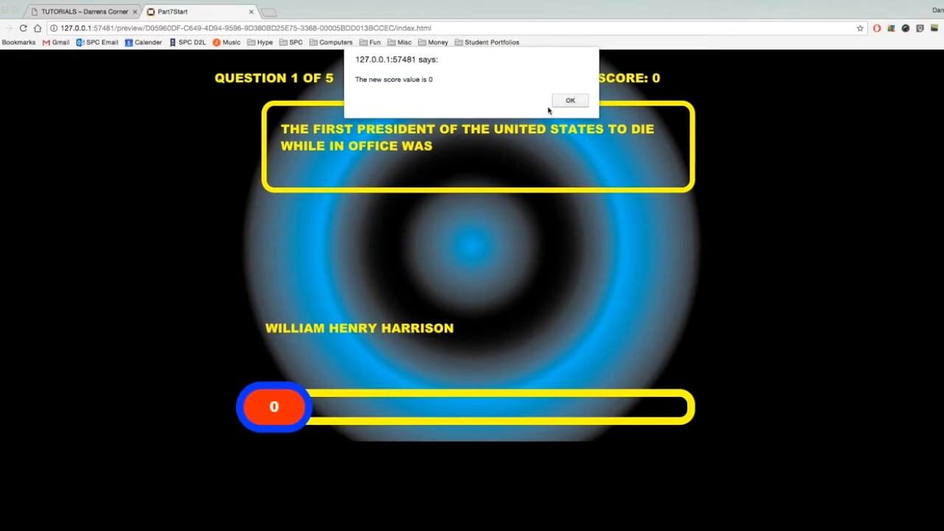
left_click(570, 101)
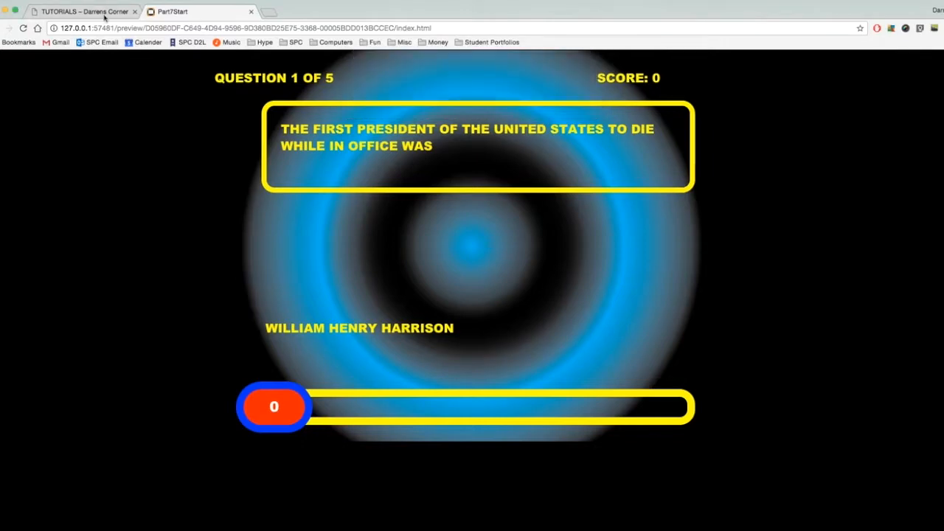
left_click(5, 11)
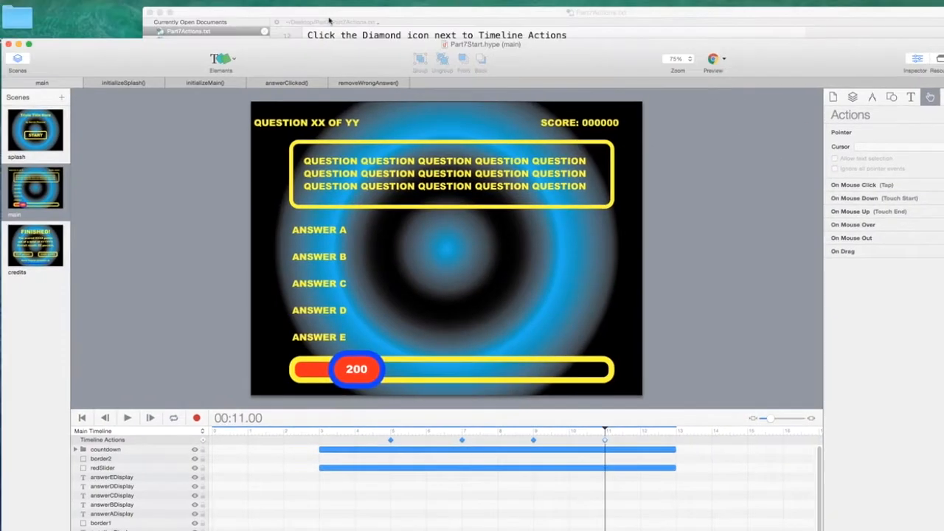
Comment out the three alert lines in the removeWrongAnswer function with //, following the NEW CODE listing in Part7Actions.txt
left_click(329, 21)
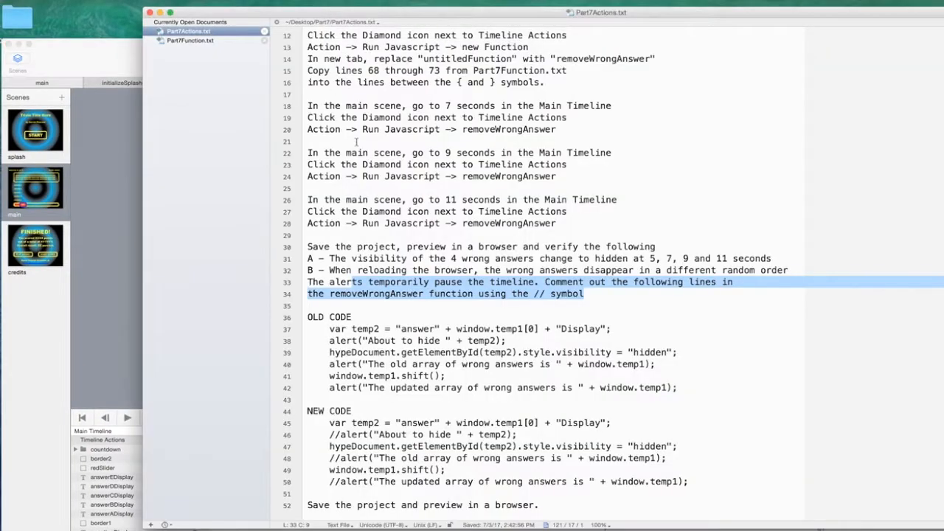
left_click_drag(328, 340, 401, 408)
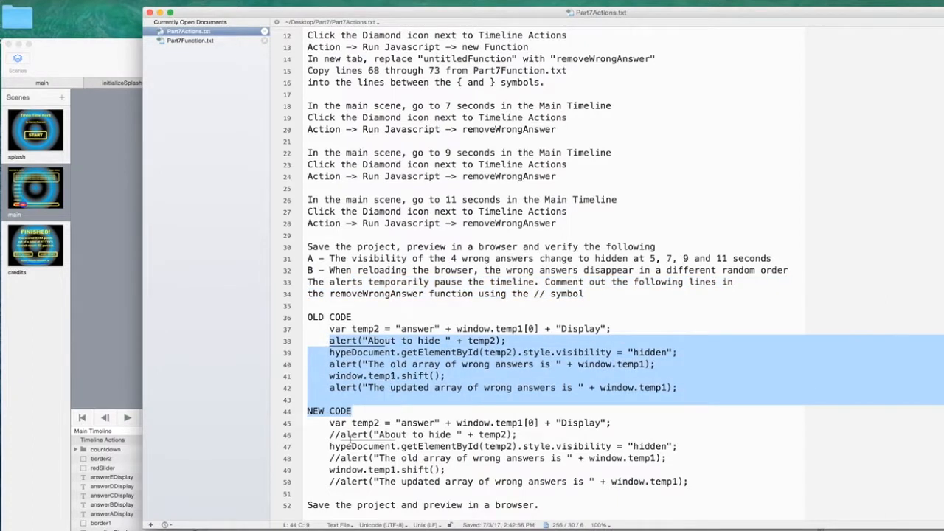
left_click_drag(330, 434, 430, 435)
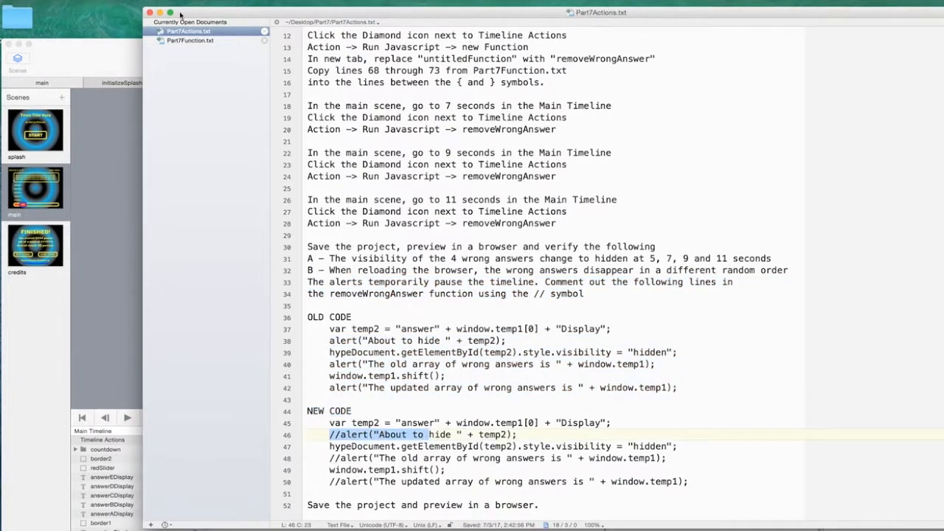
left_click(131, 56)
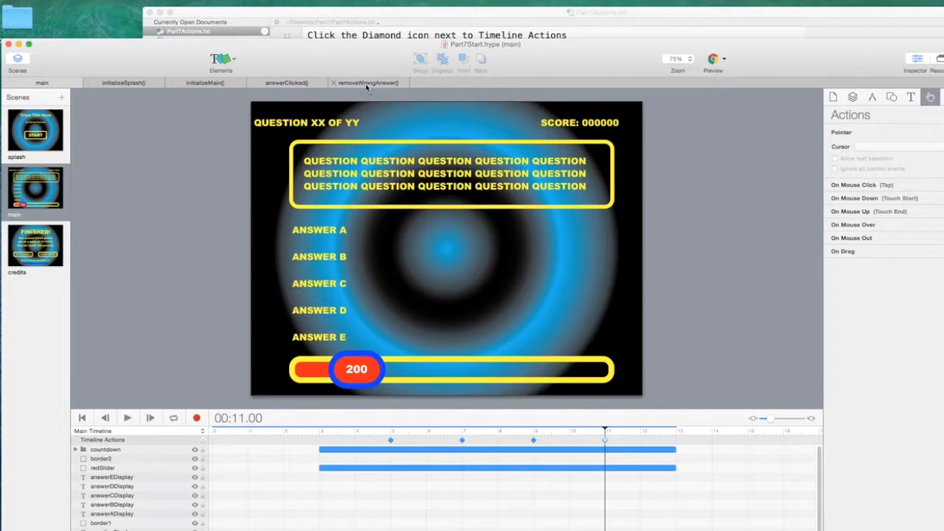
left_click(368, 83)
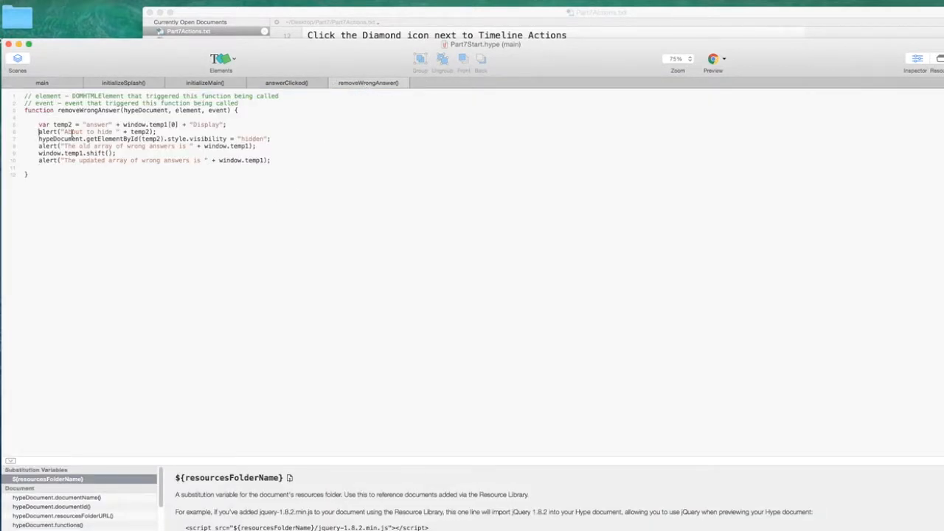
left_click(39, 131)
type("//")
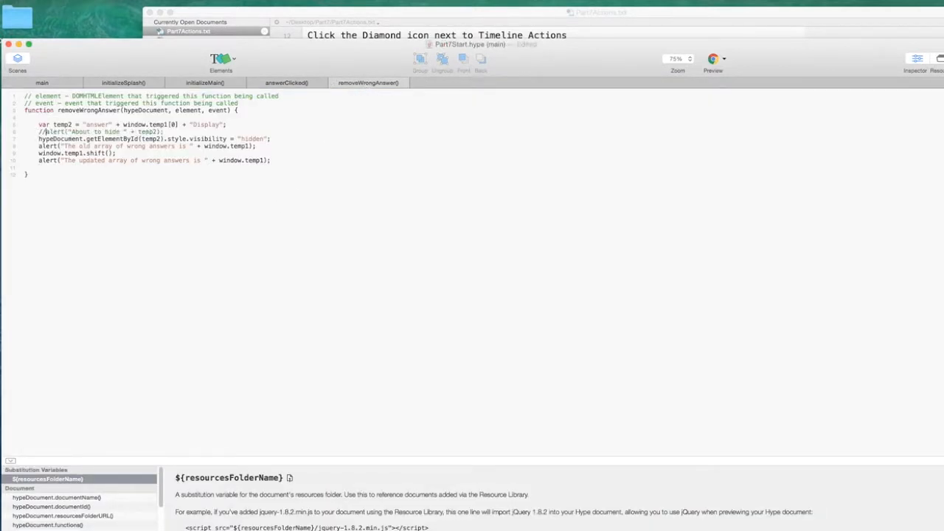
left_click(38, 146)
type("//")
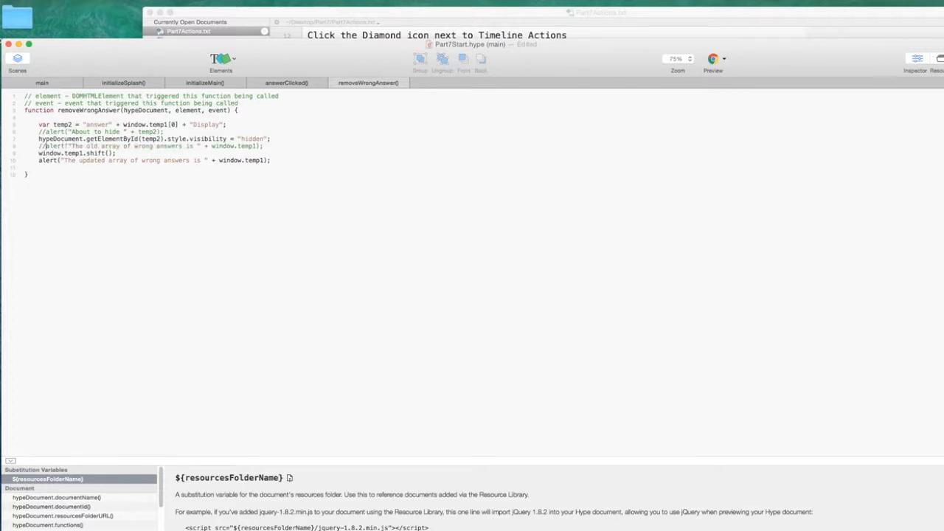
left_click(37, 160)
type("//")
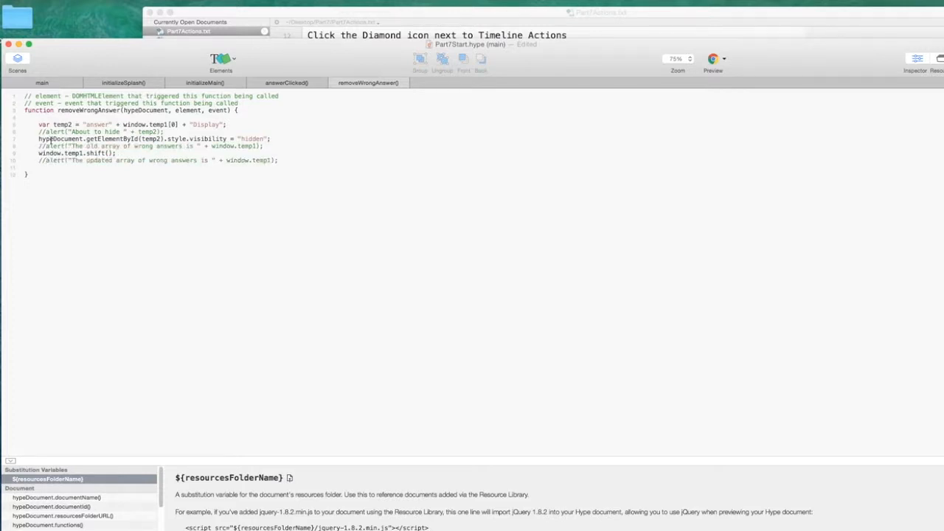
Save the project, preview it in Chrome, start the trivia quiz to test the answer removal, and close the older preview
left_click(55, 1)
left_click(62, 61)
left_click(713, 59)
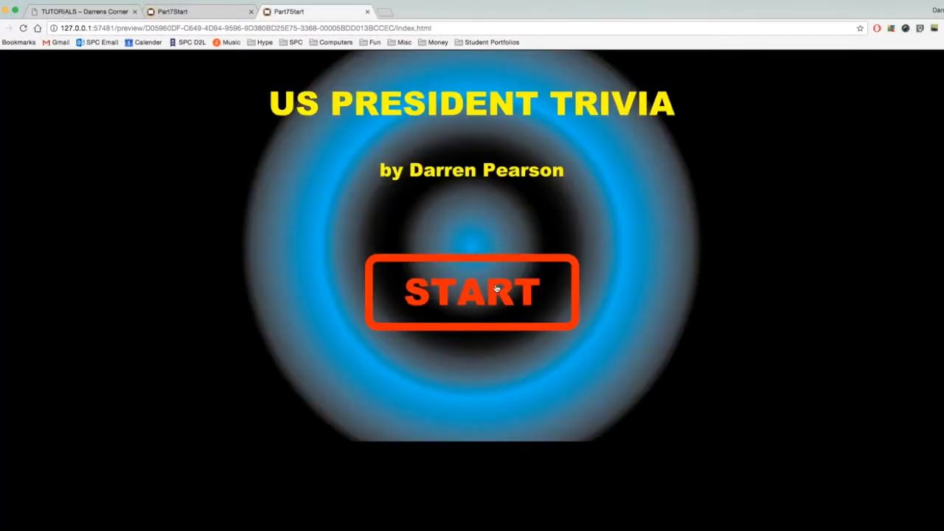
left_click(495, 289)
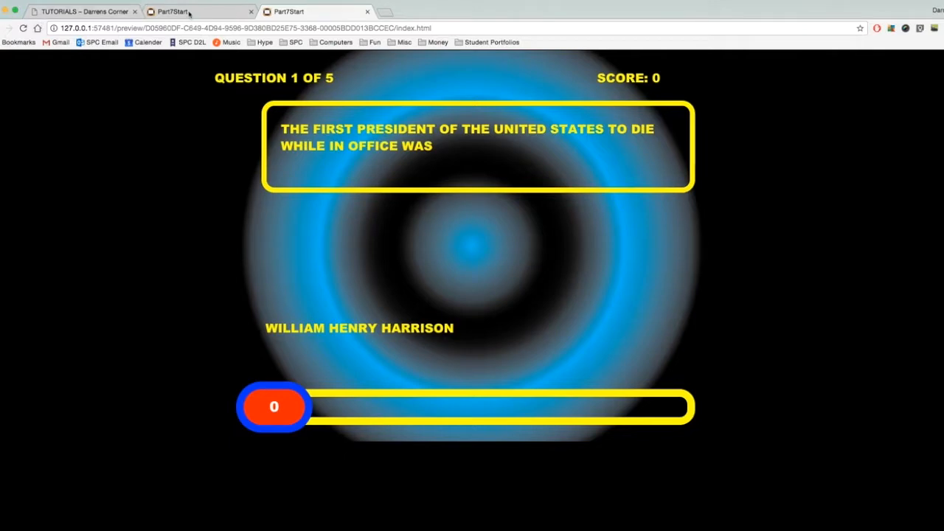
left_click(252, 12)
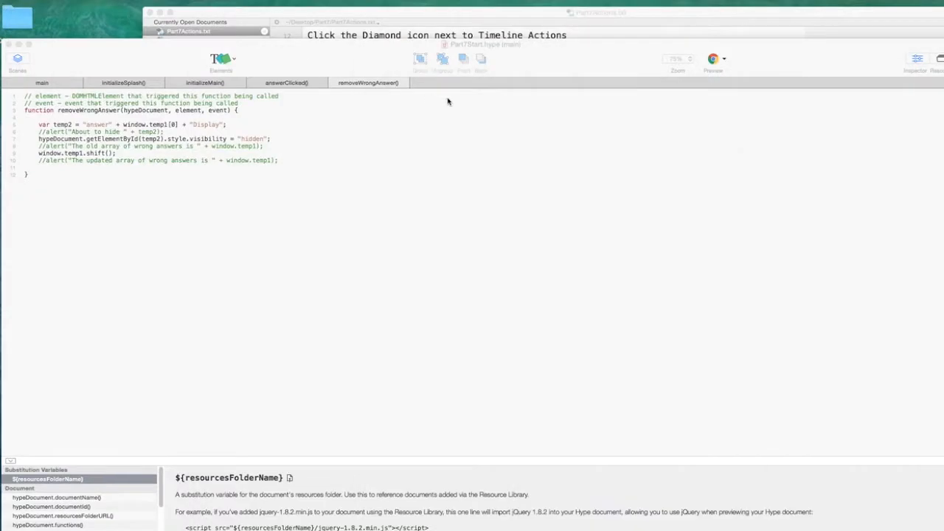
Examine the Part7Actions.txt instructions for the questionDisplay and scoreDisplay opacity changes at 14.0, 14.5 and 15.0 seconds
left_click(272, 15)
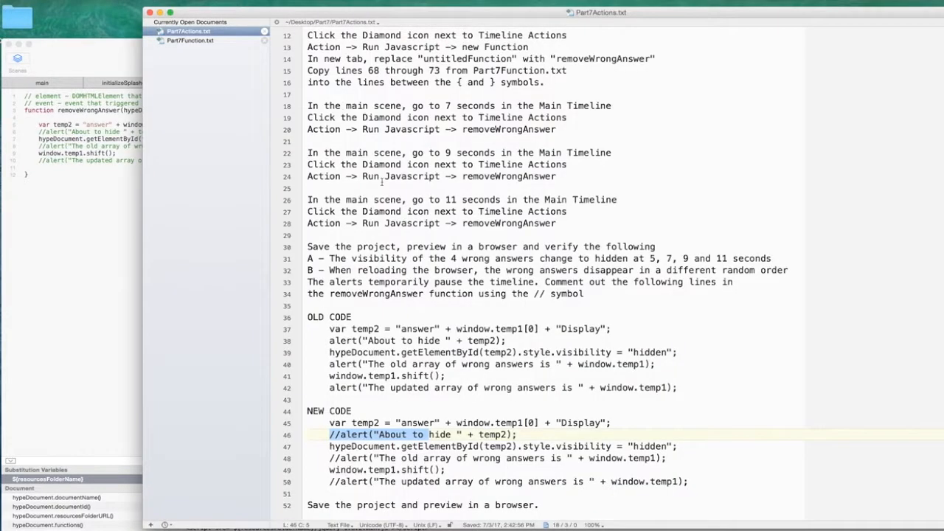
scroll(397, 317, "down", 6)
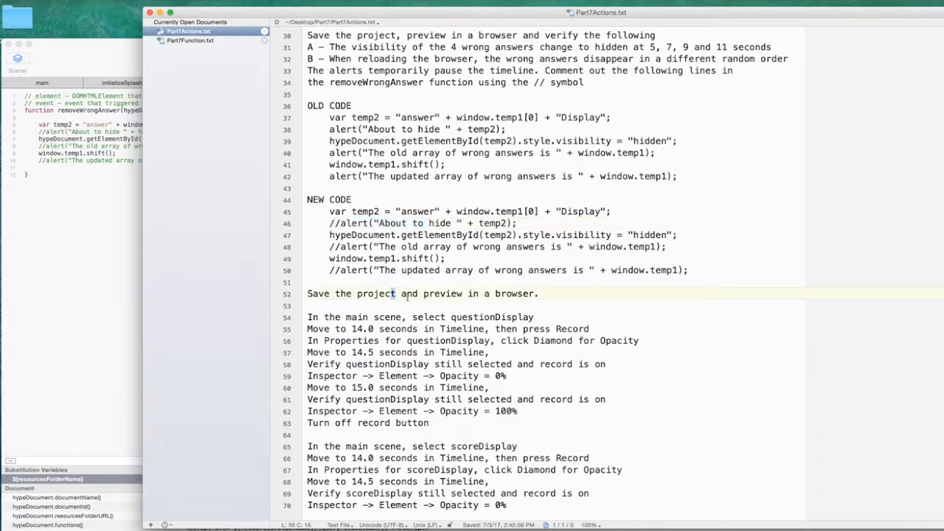
left_click_drag(391, 294, 564, 301)
scroll(553, 300, "down", 5)
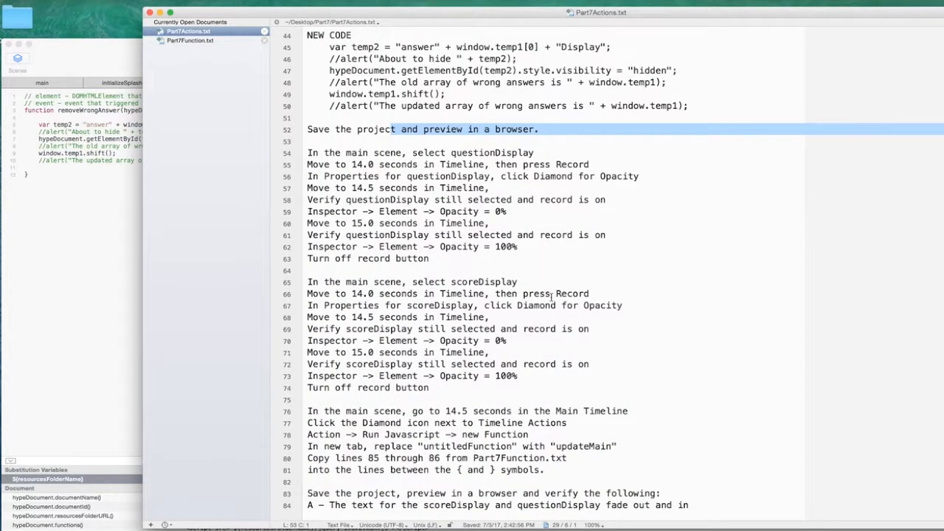
scroll(550, 296, "down", 2)
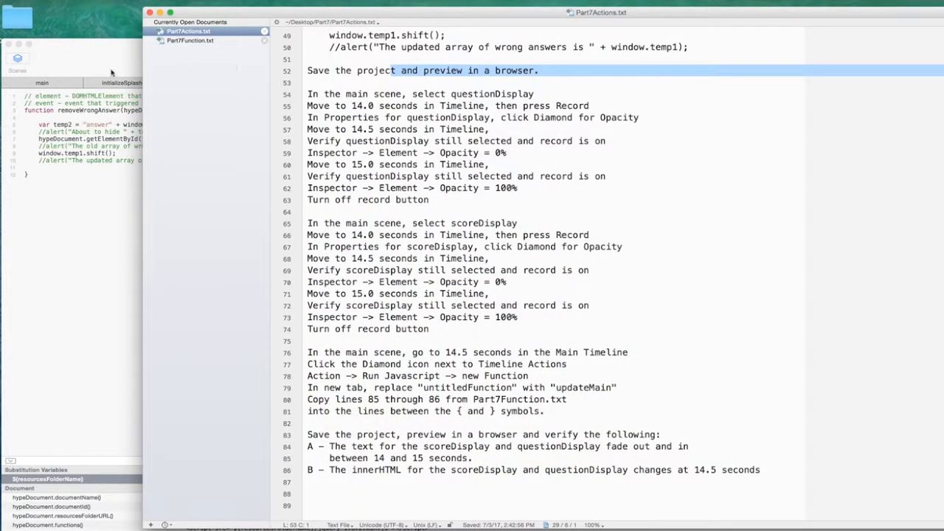
left_click_drag(351, 105, 384, 163)
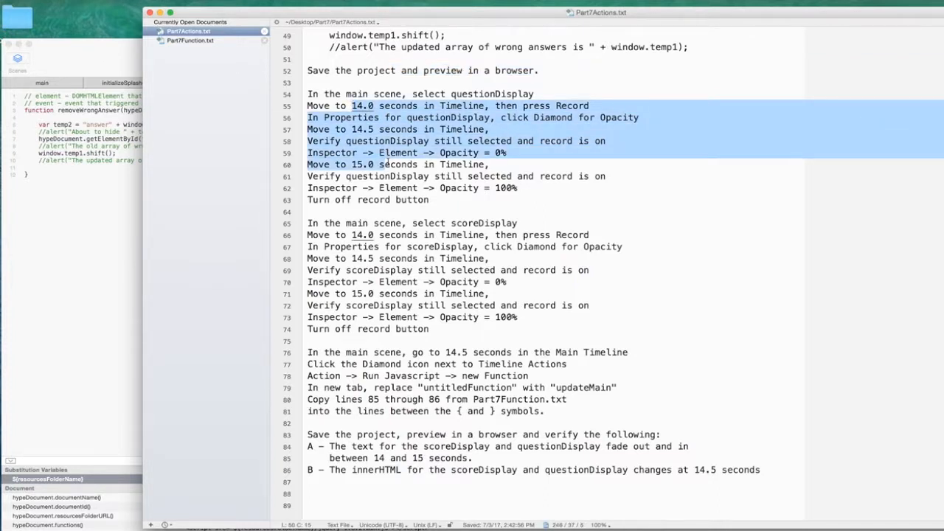
left_click_drag(351, 105, 647, 120)
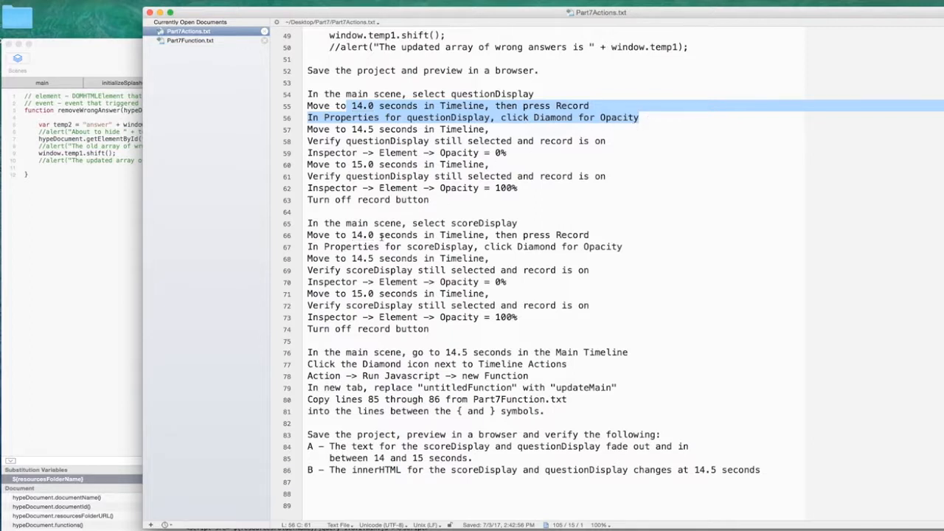
left_click_drag(378, 234, 520, 327)
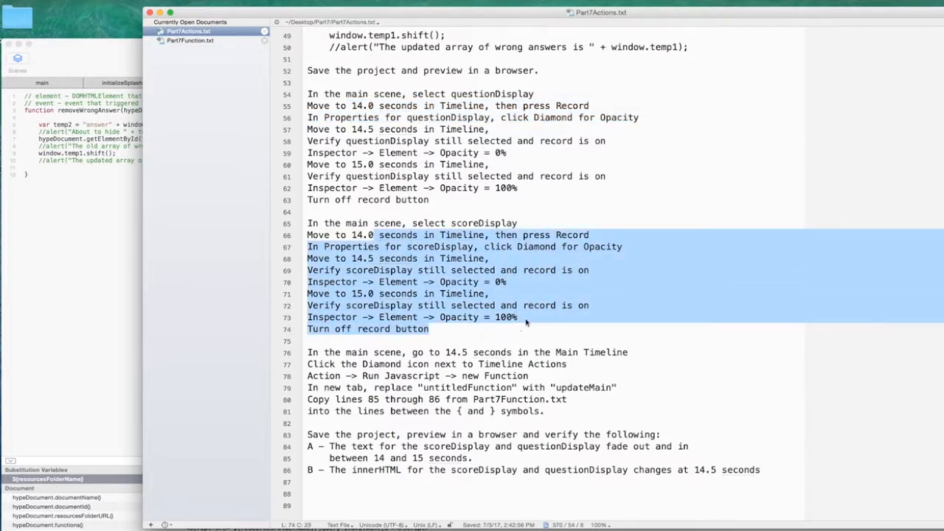
left_click_drag(307, 107, 589, 106)
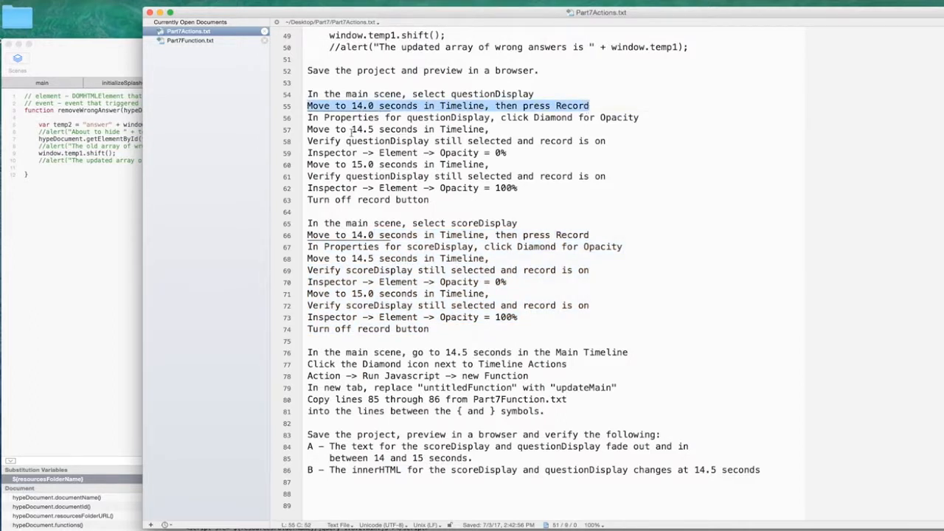
left_click_drag(306, 130, 501, 129)
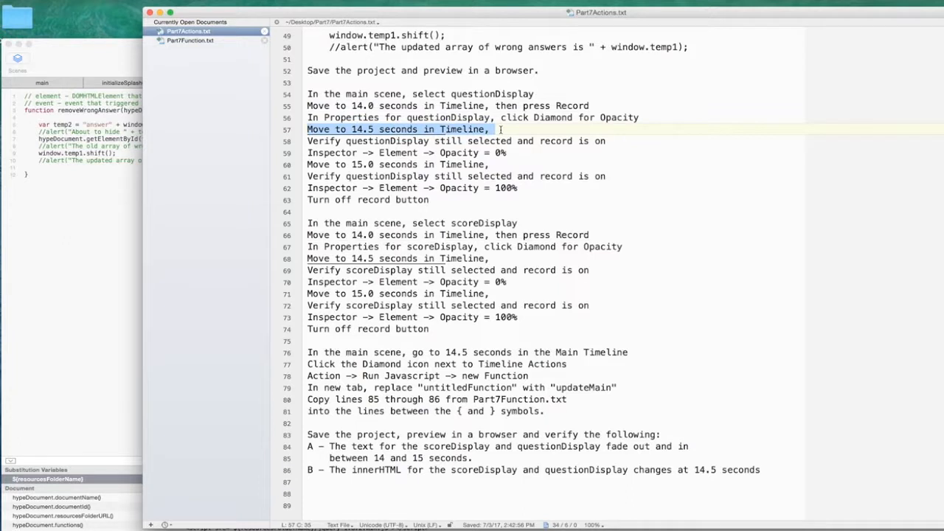
left_click_drag(307, 166, 493, 165)
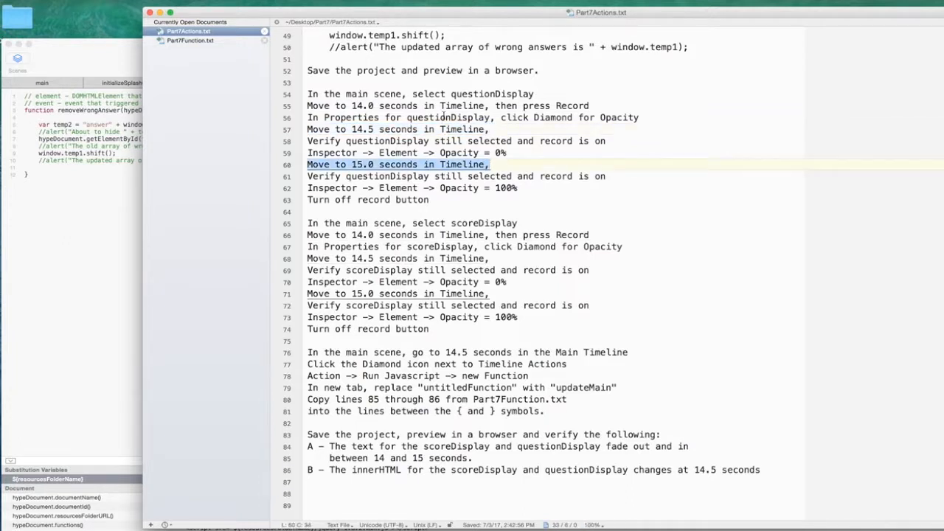
Open the main scene in Hype, then move the instructions window aside and the project window up to expose the timeline
left_click(52, 84)
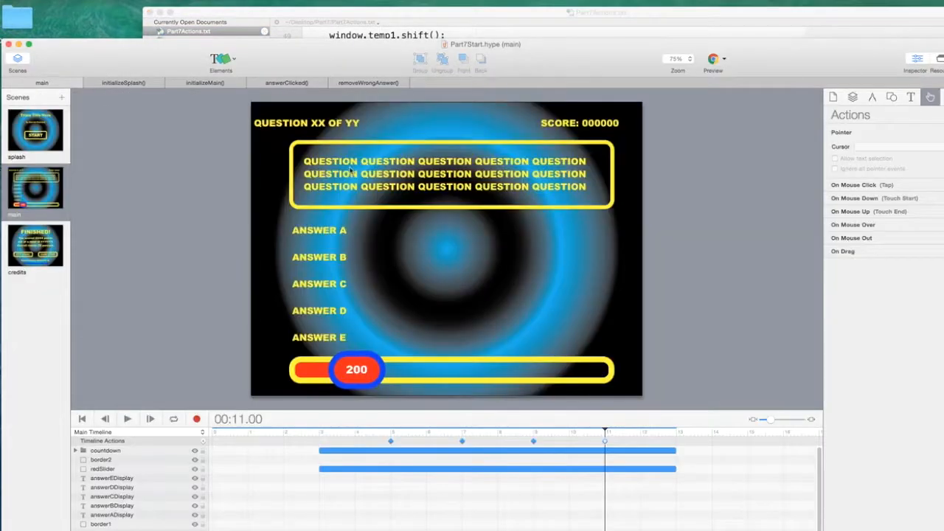
left_click(434, 183)
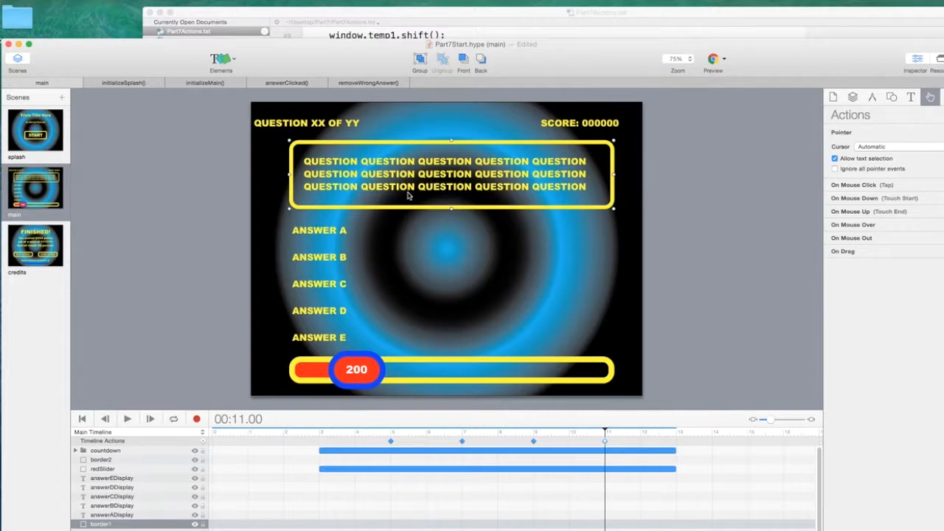
left_click(584, 127)
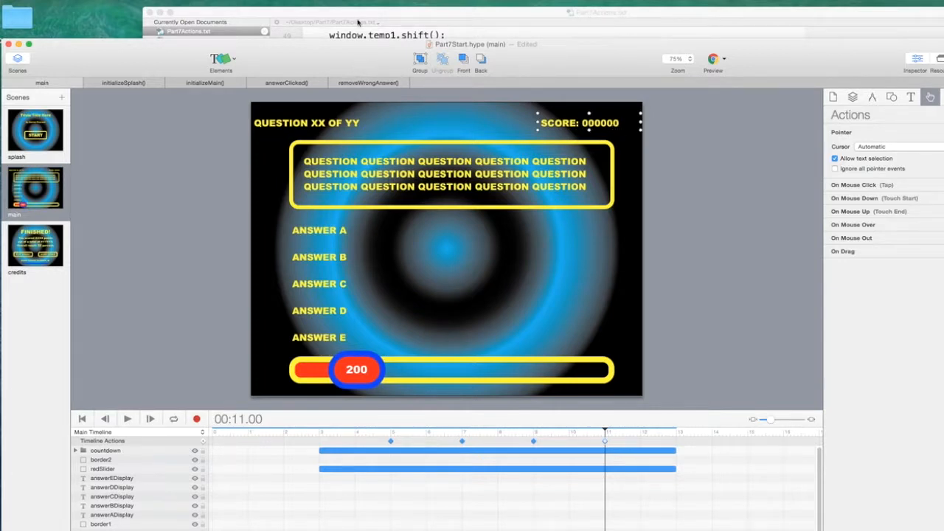
left_click(400, 14)
left_click_drag(377, 16, 943, 18)
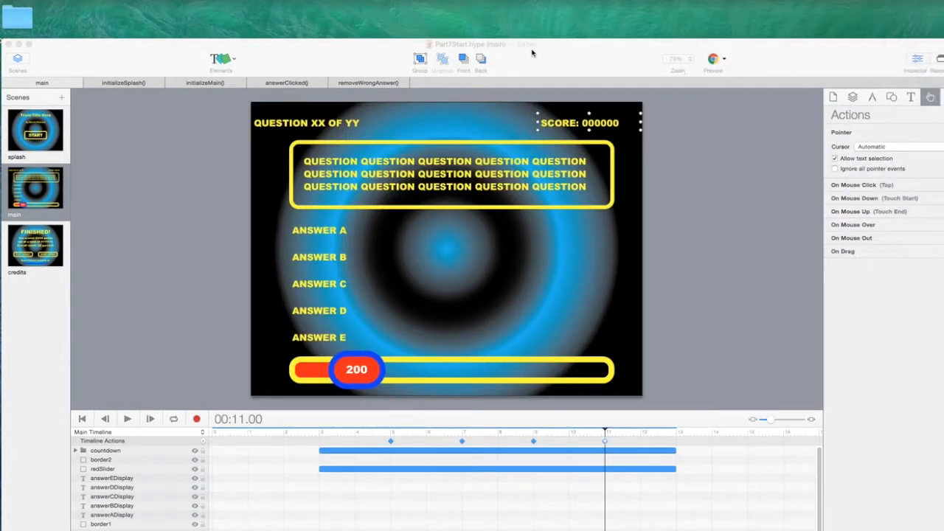
left_click_drag(535, 51, 540, 15)
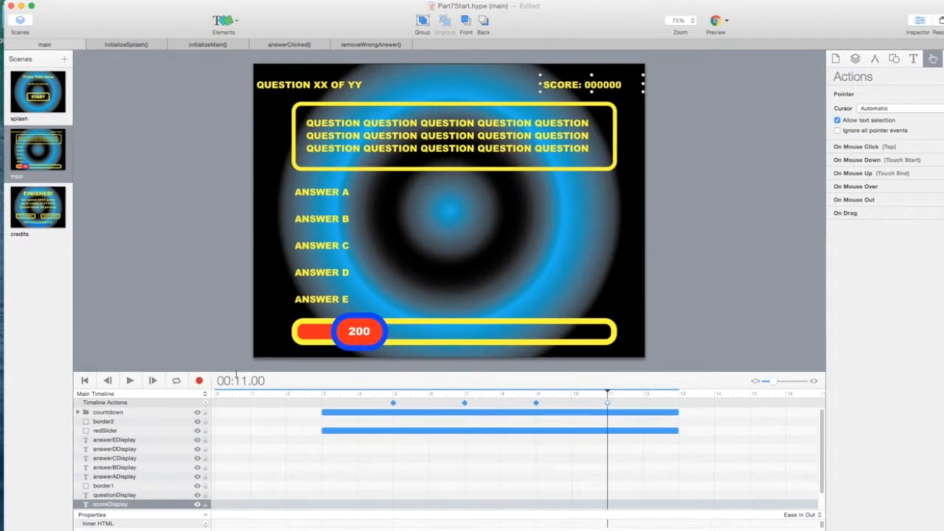
Turn on recording at 14.0 seconds in the Main Timeline and add an Opacity keyframe for questionDisplay
left_click(133, 496)
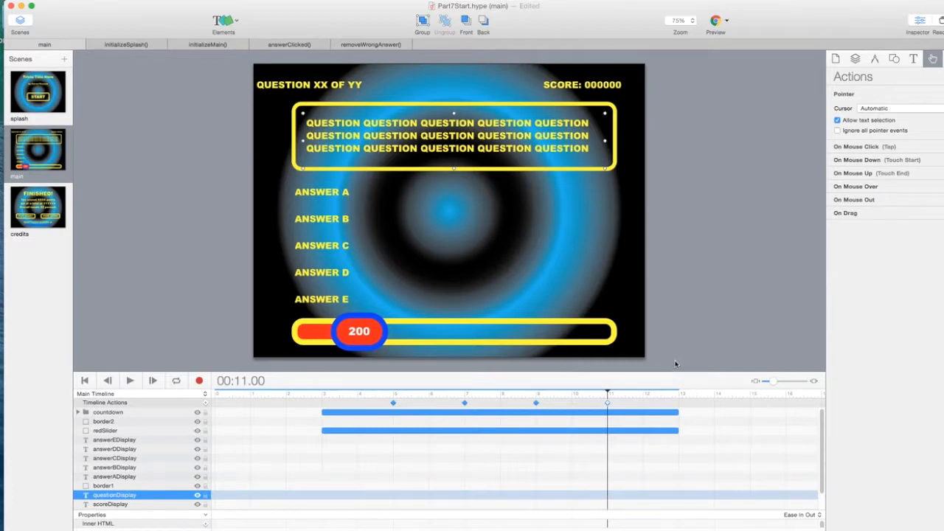
left_click_drag(609, 393, 715, 408)
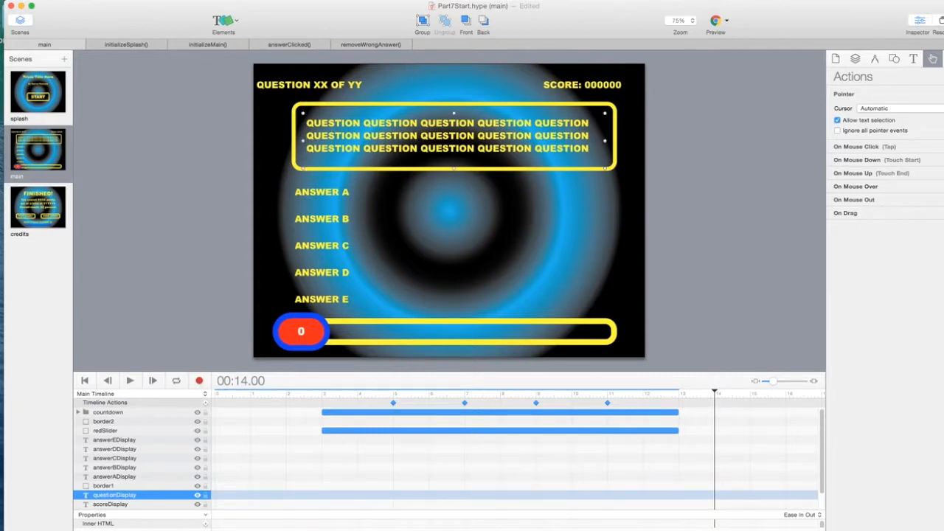
left_click_drag(388, 519, 396, 465)
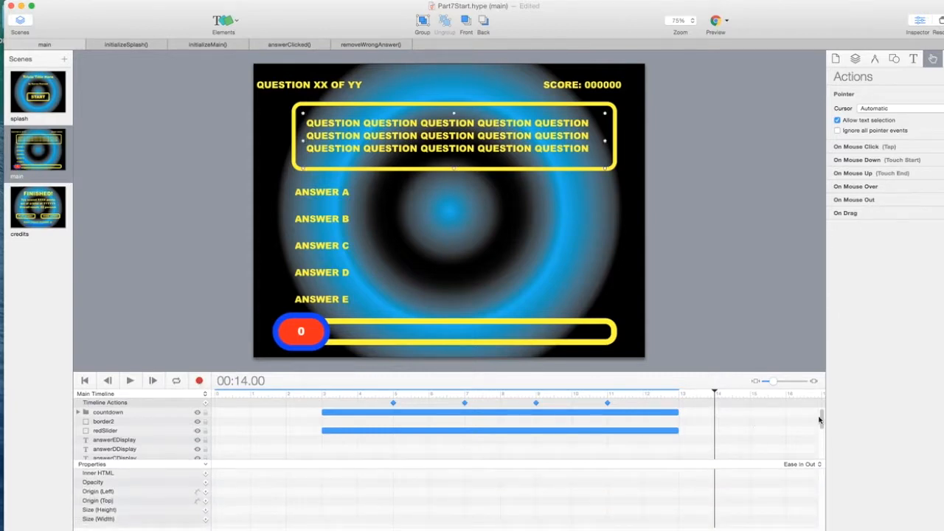
scroll(822, 424, "down", 1)
left_click_drag(821, 424, 828, 450)
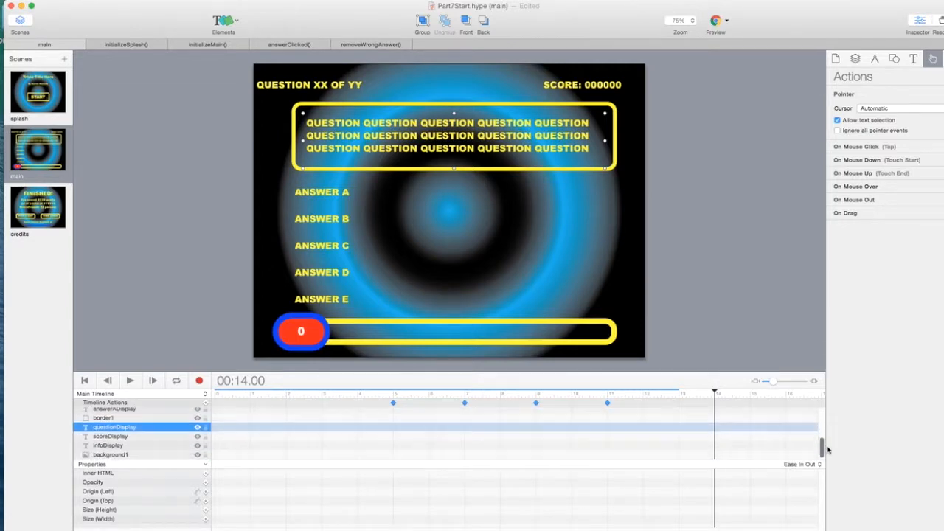
left_click(200, 381)
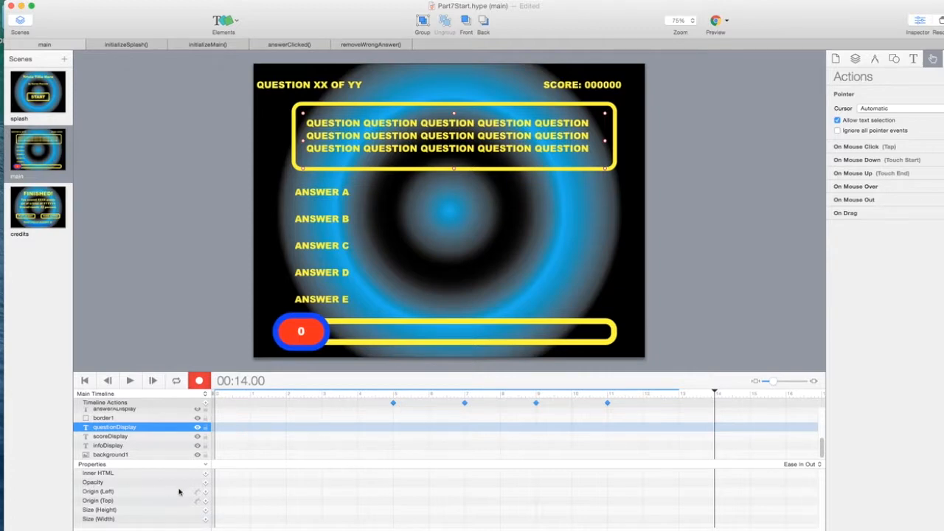
left_click(206, 483)
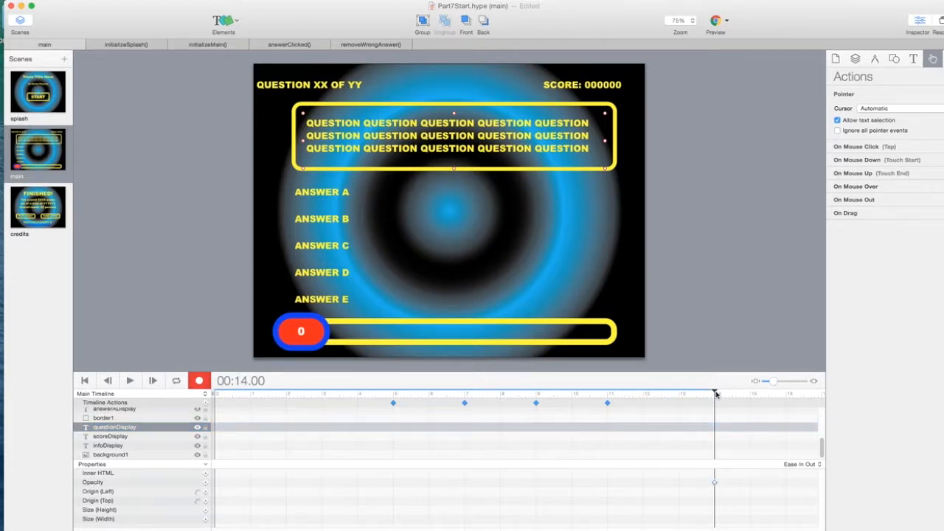
Record questionDisplay's opacity as 0% at 14.5 seconds and 100% at 15.0 seconds, and turn off recording
left_click_drag(715, 395, 733, 398)
left_click(894, 60)
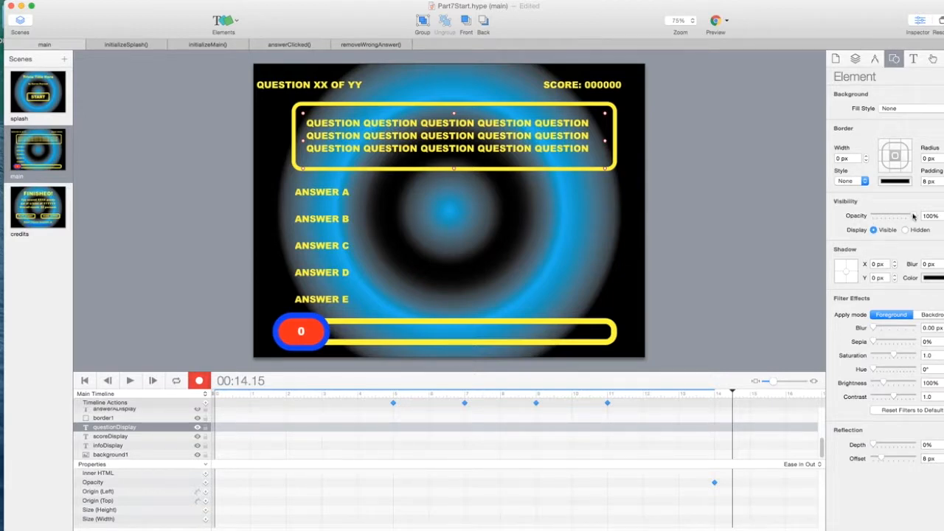
left_click_drag(913, 215, 873, 215)
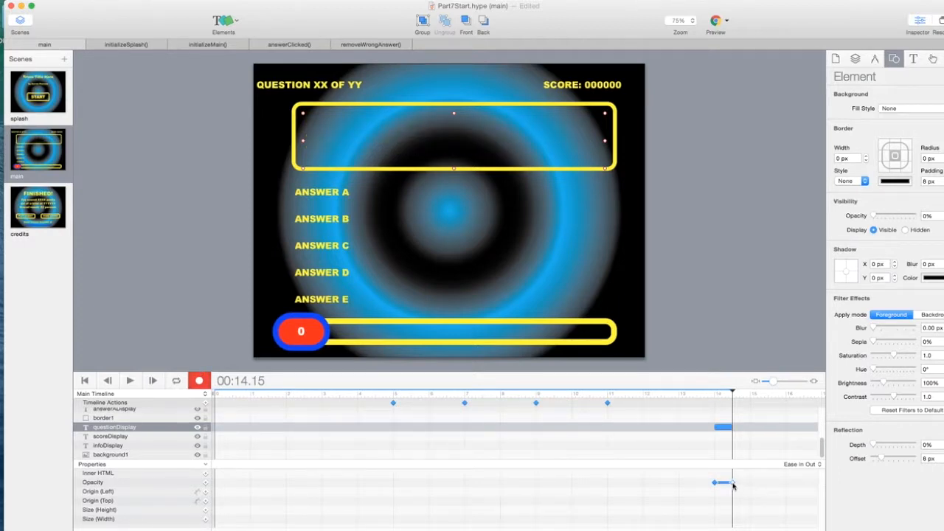
left_click_drag(733, 398, 751, 399)
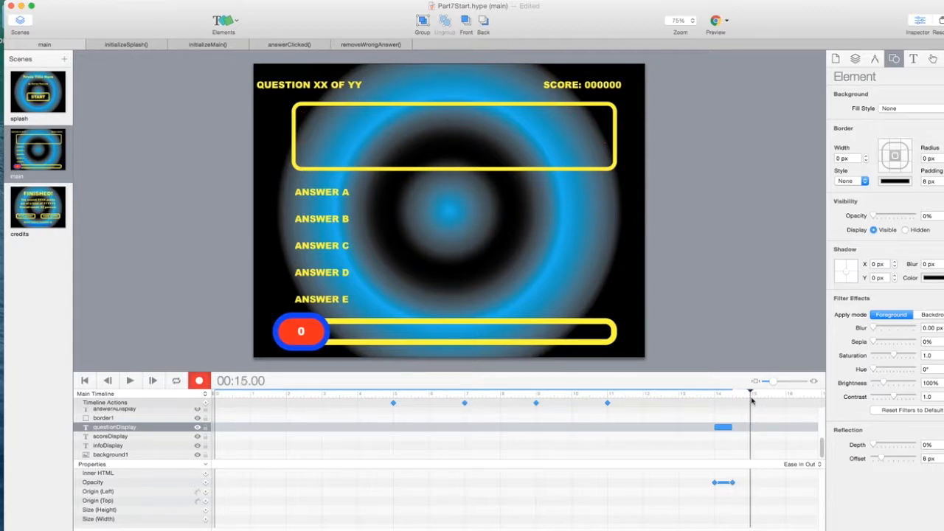
left_click_drag(873, 216, 917, 216)
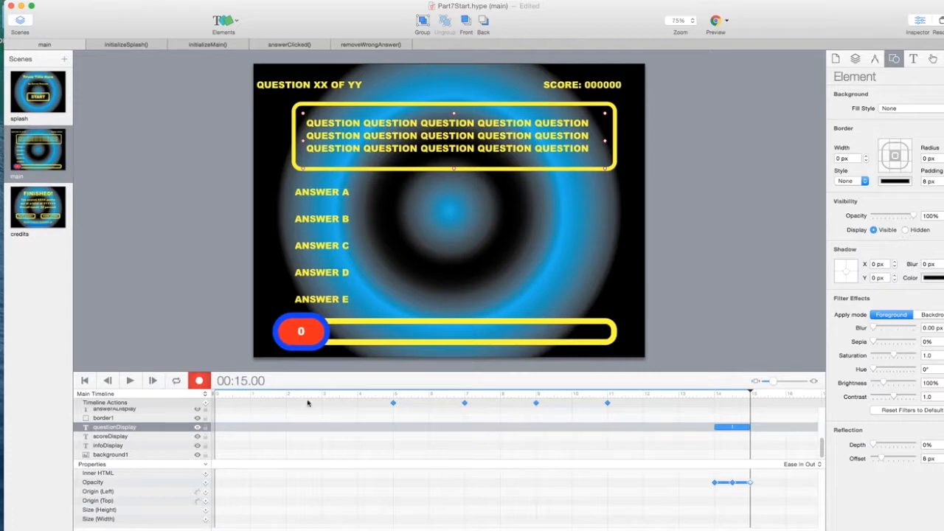
left_click(199, 382)
Scrub the Main Timeline between 14.5 and 15.0 seconds to check questionDisplay's fade
left_click_drag(751, 394, 678, 394)
left_click(129, 381)
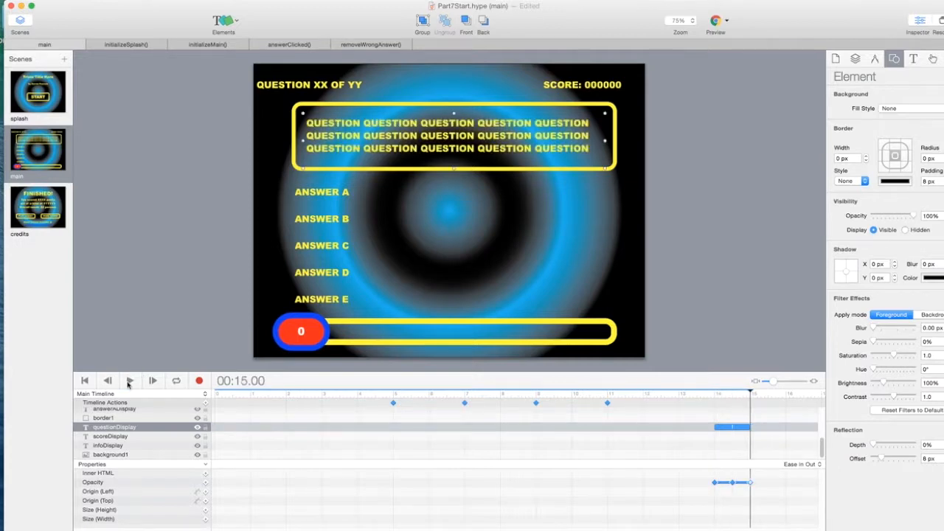
left_click_drag(751, 394, 733, 395)
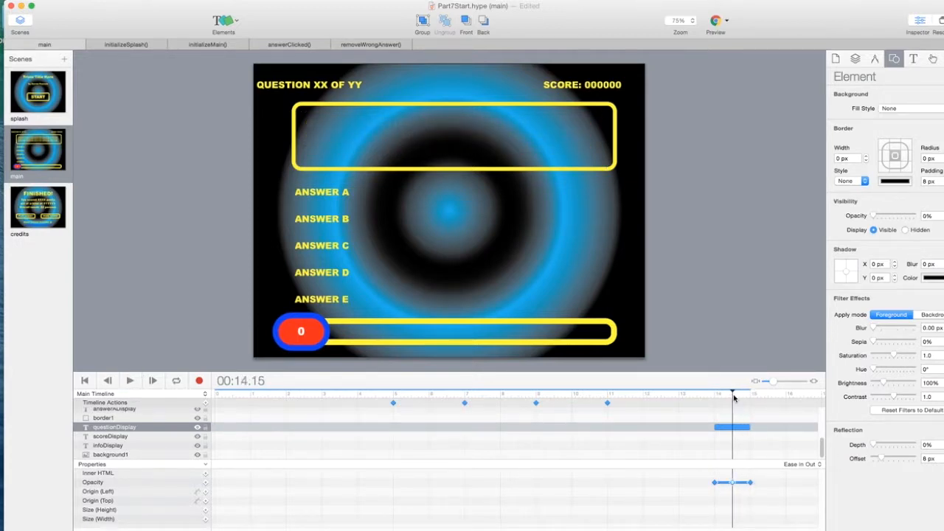
left_click_drag(734, 398, 752, 401)
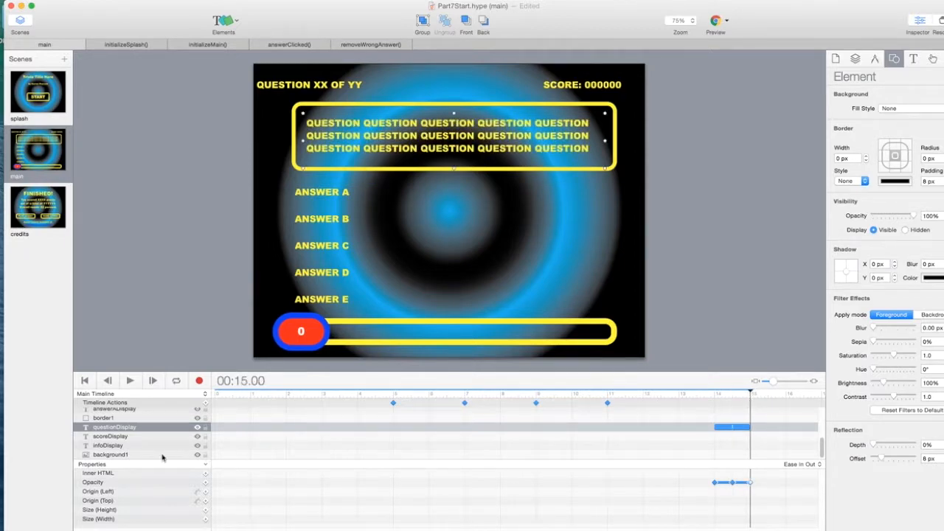
Select scoreDisplay, turn on recording at 14.0 seconds in the Main Timeline and add an Opacity keyframe
left_click(120, 438)
left_click_drag(751, 394, 715, 396)
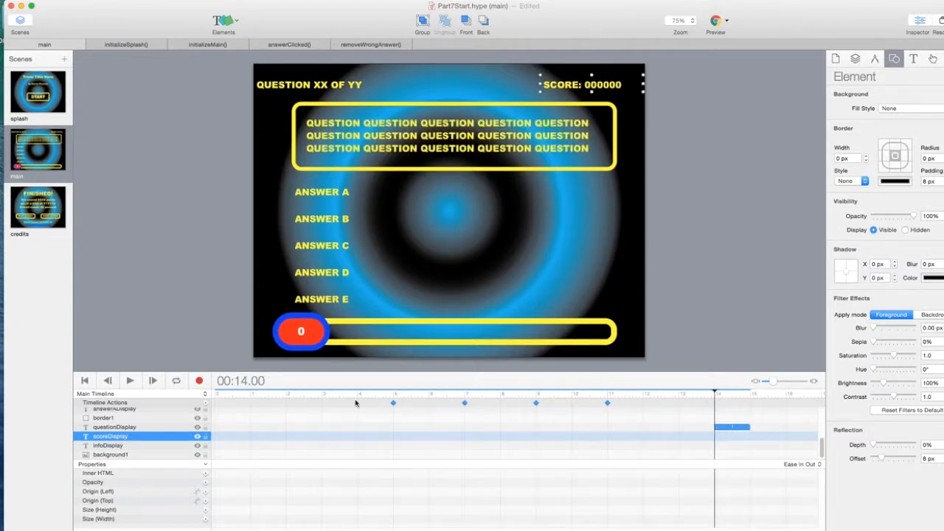
left_click(199, 381)
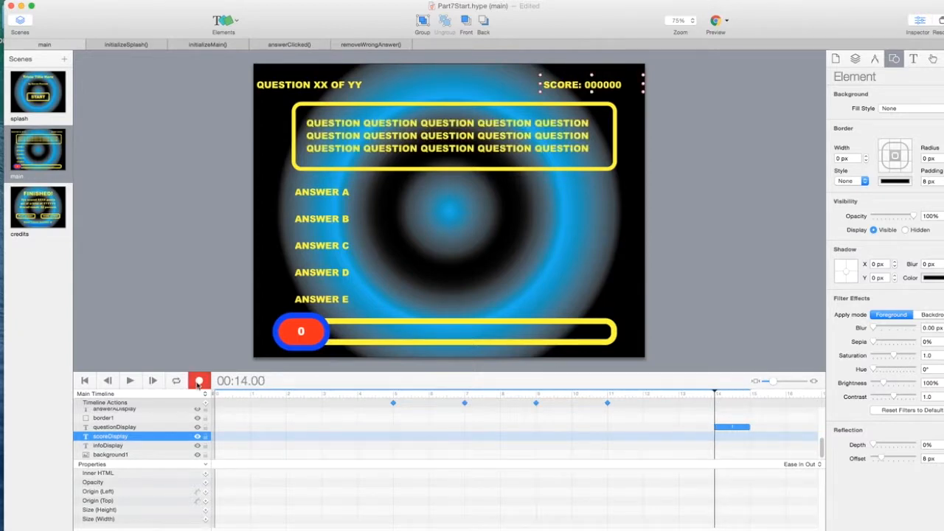
left_click(206, 483)
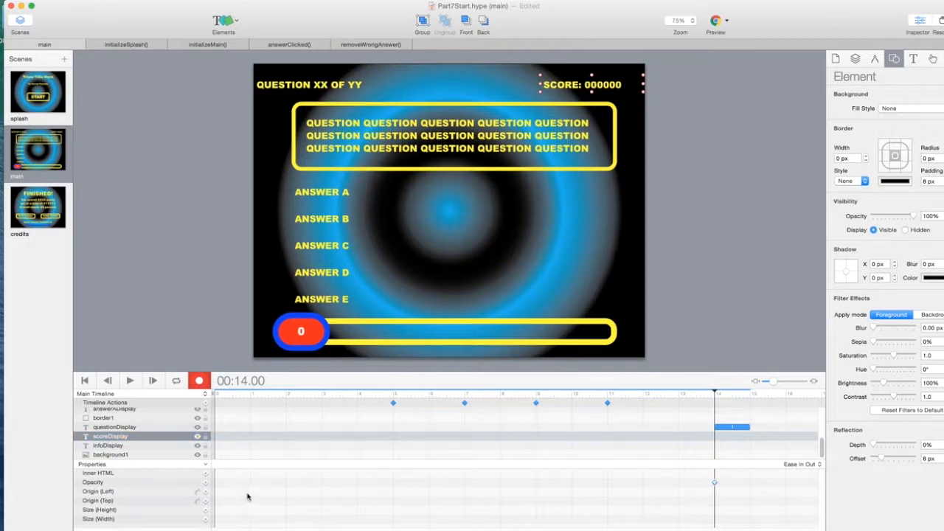
Record scoreDisplay's opacity as 0% at 14.5 seconds and 100% at 15.0 seconds, and turn off recording
left_click_drag(715, 394, 733, 399)
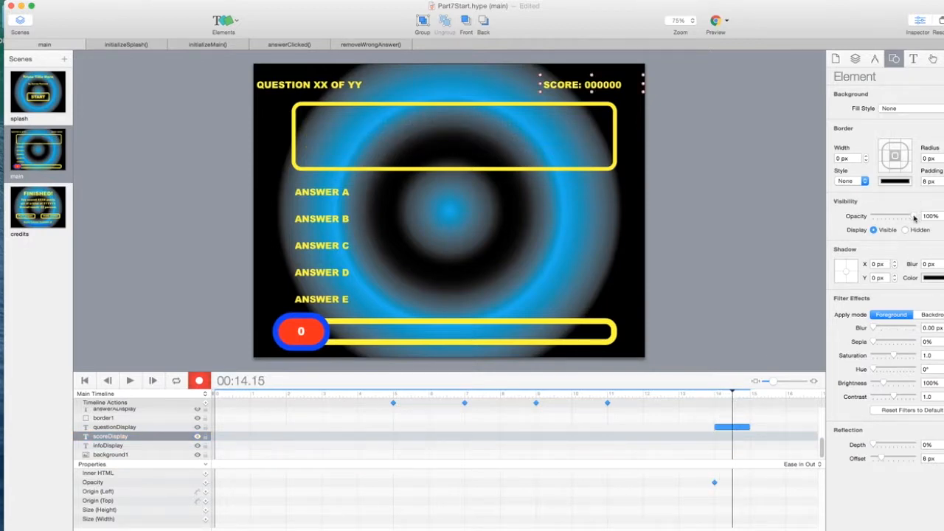
left_click_drag(915, 216, 853, 218)
left_click_drag(732, 395, 751, 398)
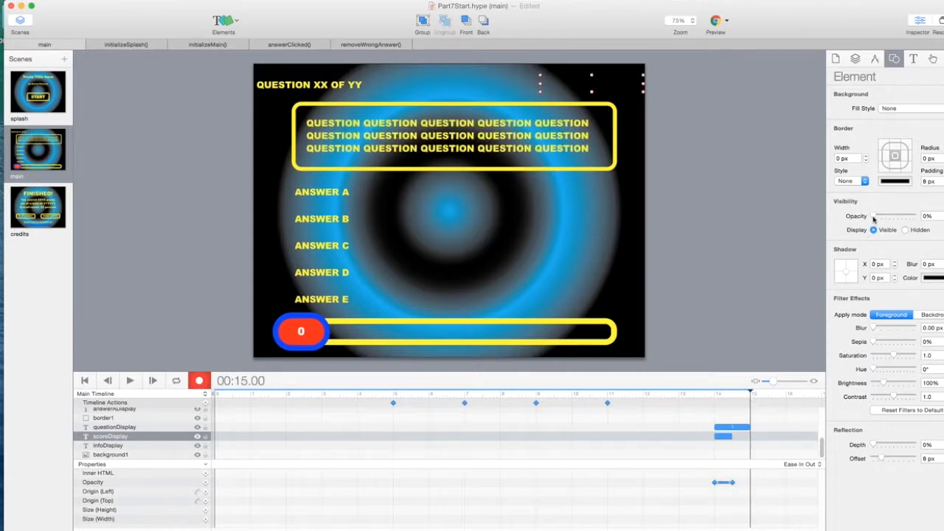
left_click_drag(875, 217, 921, 216)
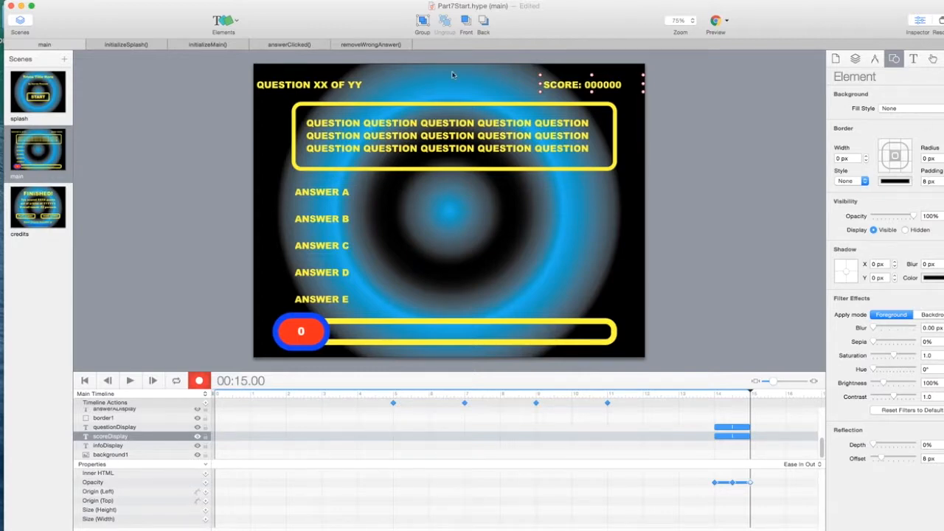
left_click(201, 383)
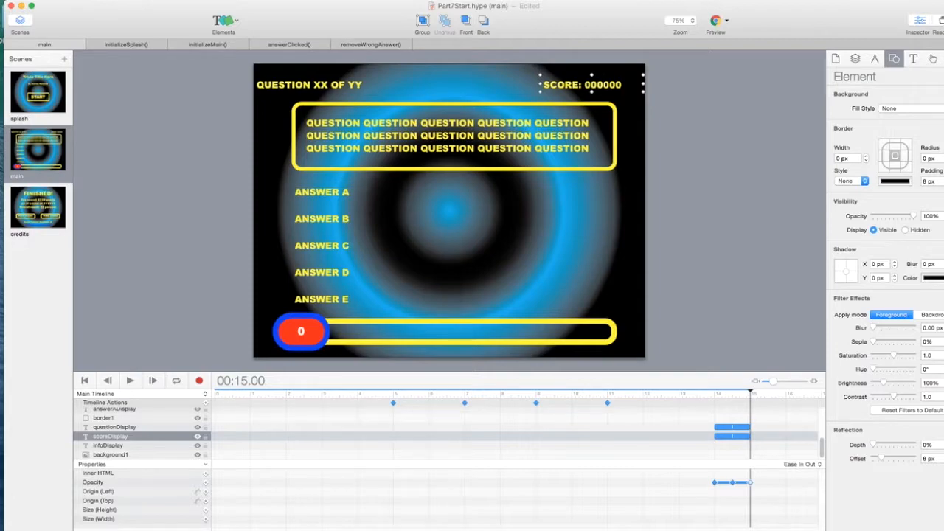
Examine the Part7Actions.txt instructions for adding the updateMain function at 14.5 seconds, and put the text window away
key("super+Tab")
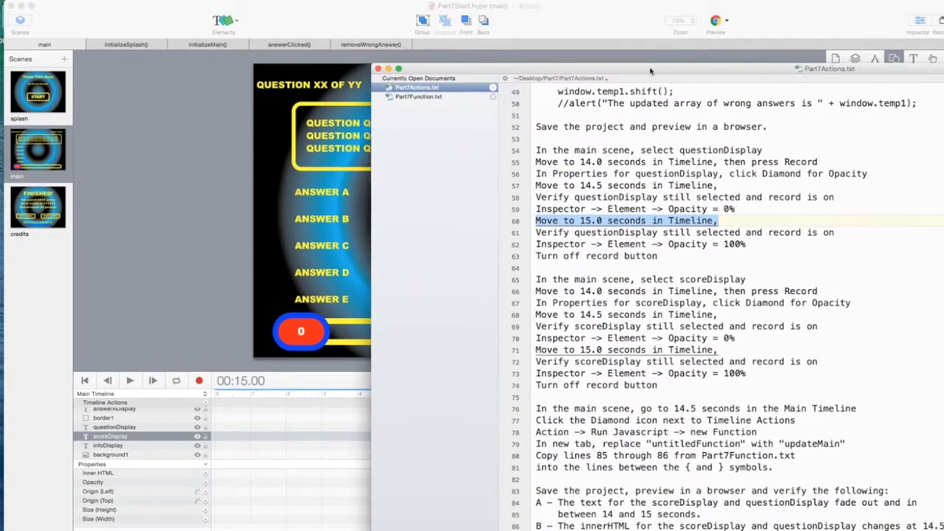
left_click_drag(657, 70, 504, 16)
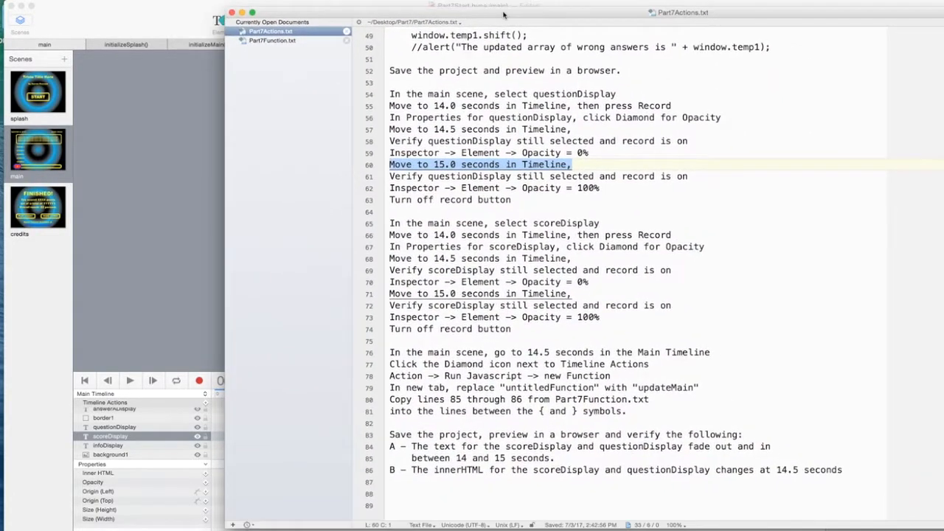
left_click_drag(389, 94, 535, 325)
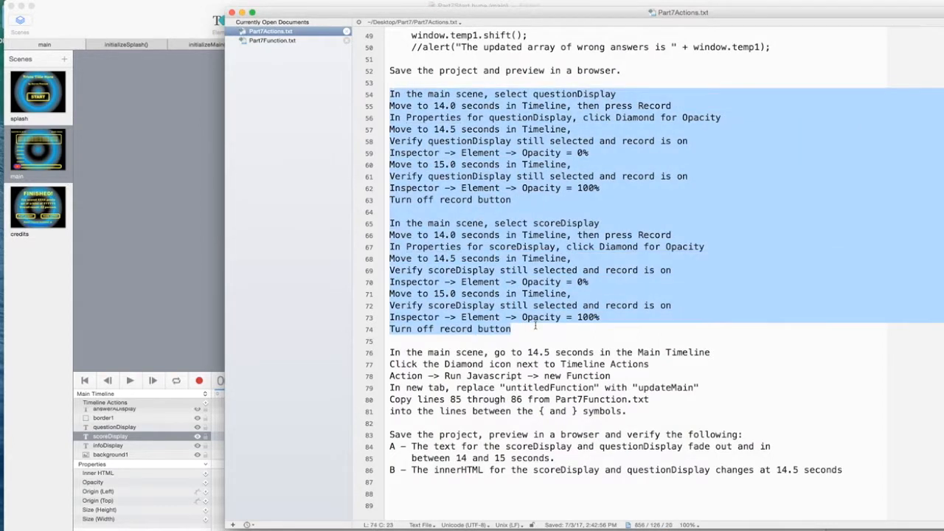
left_click_drag(391, 353, 633, 427)
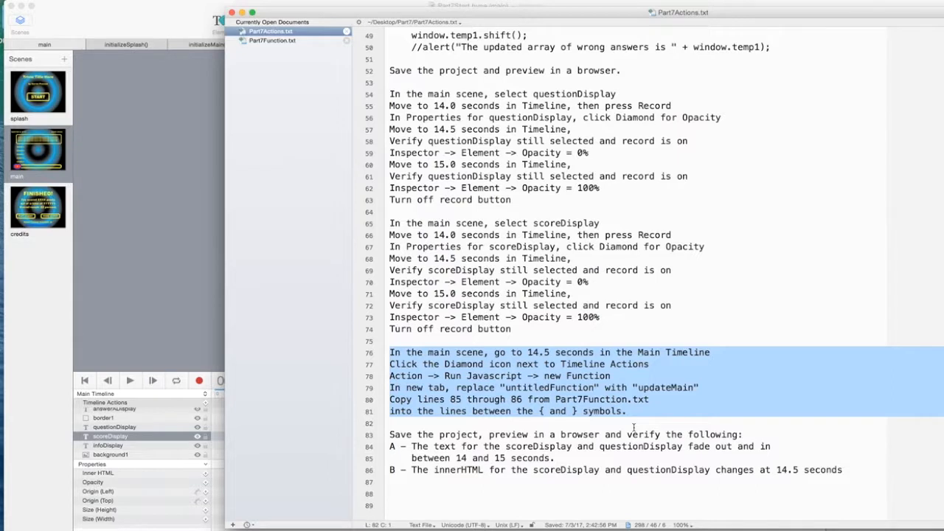
left_click(652, 392)
left_click_drag(639, 388, 678, 387)
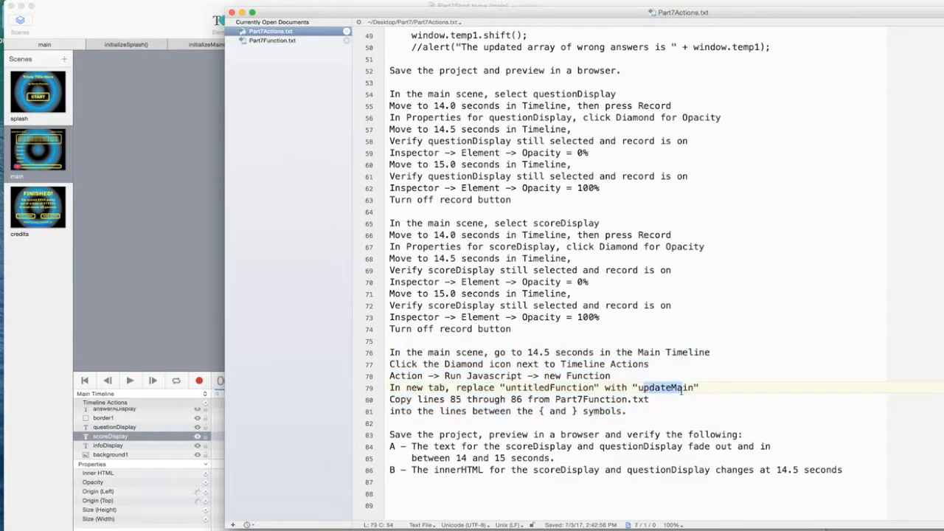
left_click_drag(528, 352, 555, 352)
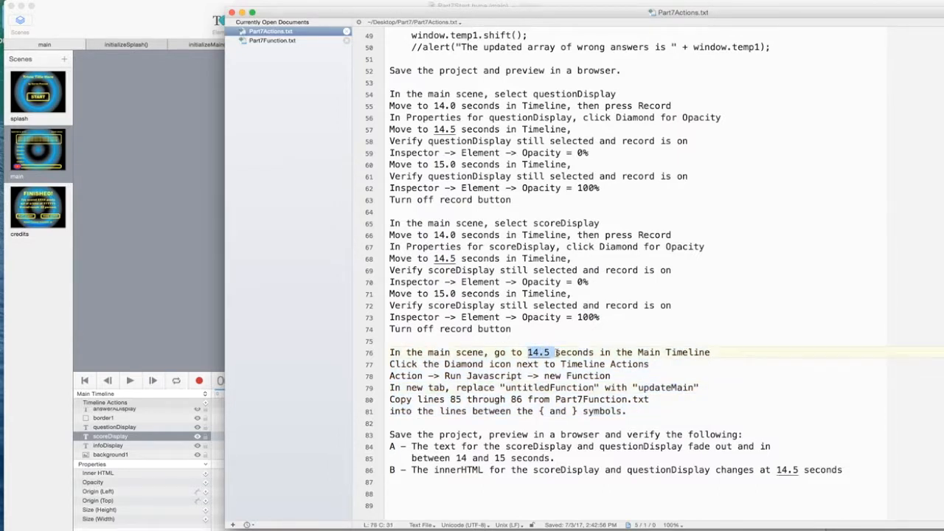
double_click(562, 12)
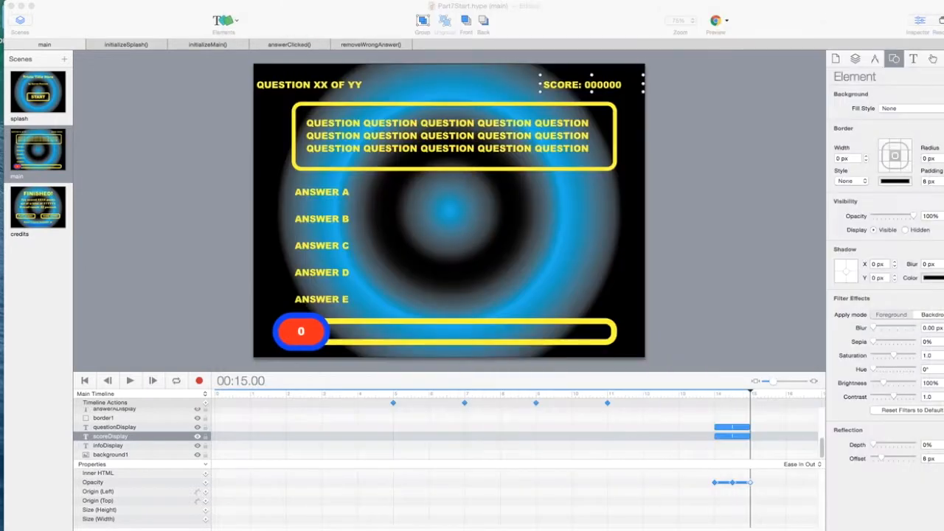
Add a timeline action at 14.5 seconds in the Main Timeline that runs a new JavaScript function
left_click_drag(750, 394, 732, 399)
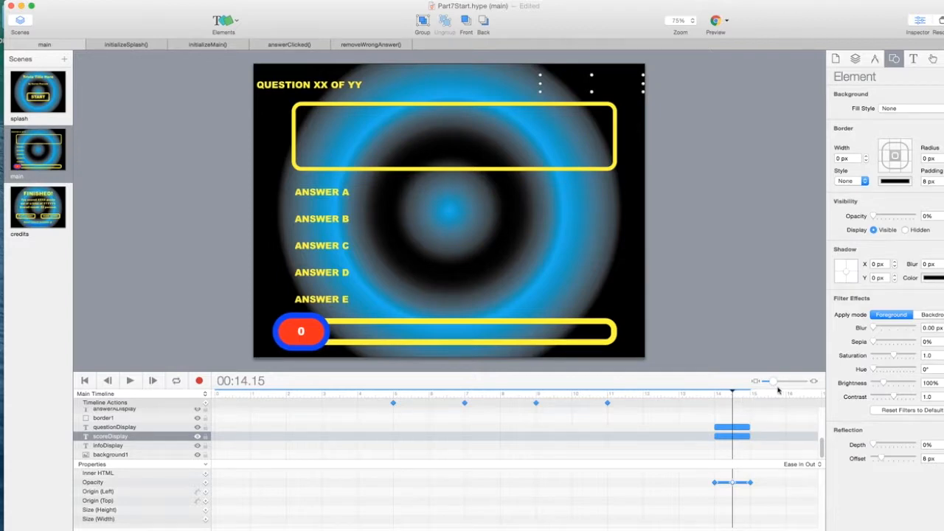
left_click_drag(775, 381, 780, 381)
left_click_drag(416, 528, 681, 528)
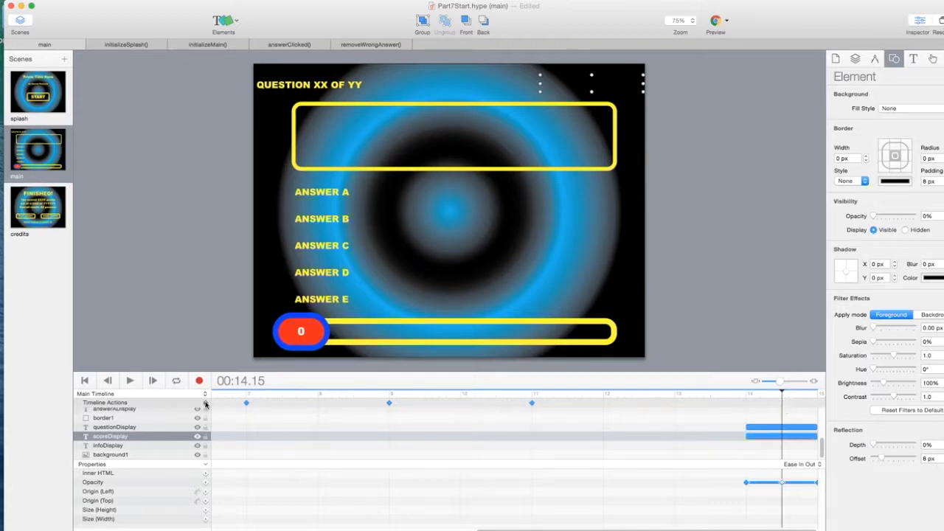
left_click(205, 403)
left_click(778, 437)
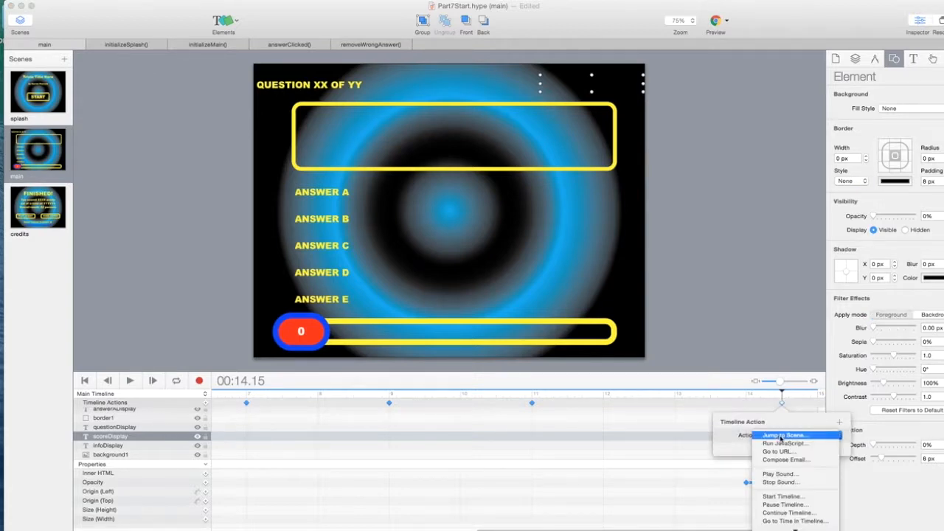
left_click(784, 443)
left_click(787, 449)
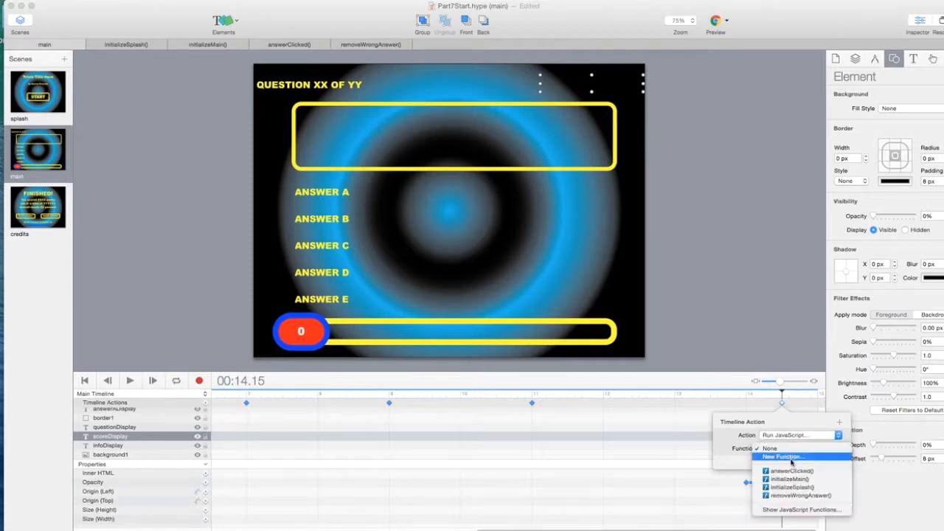
left_click(783, 457)
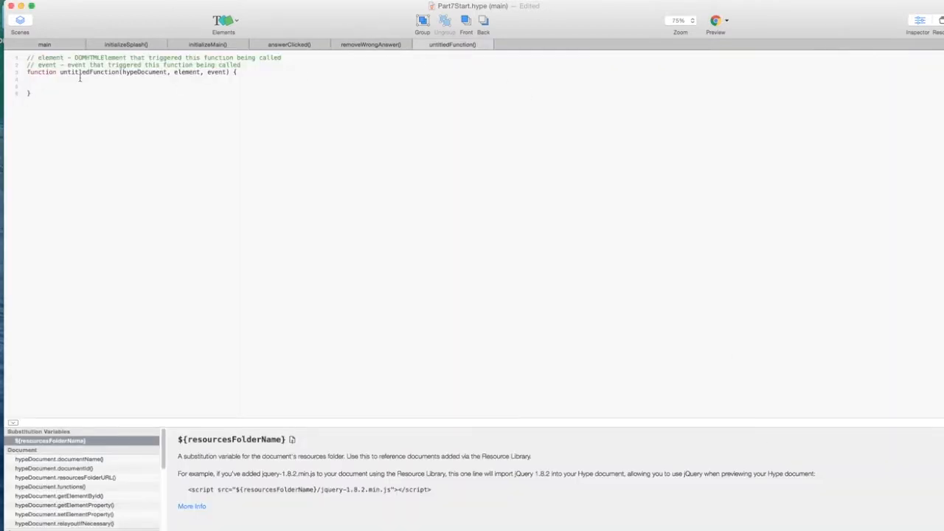
Rename the untitledFunction function to updateMain and add blank lines in its body
left_click_drag(58, 75, 119, 73)
type("updateMain")
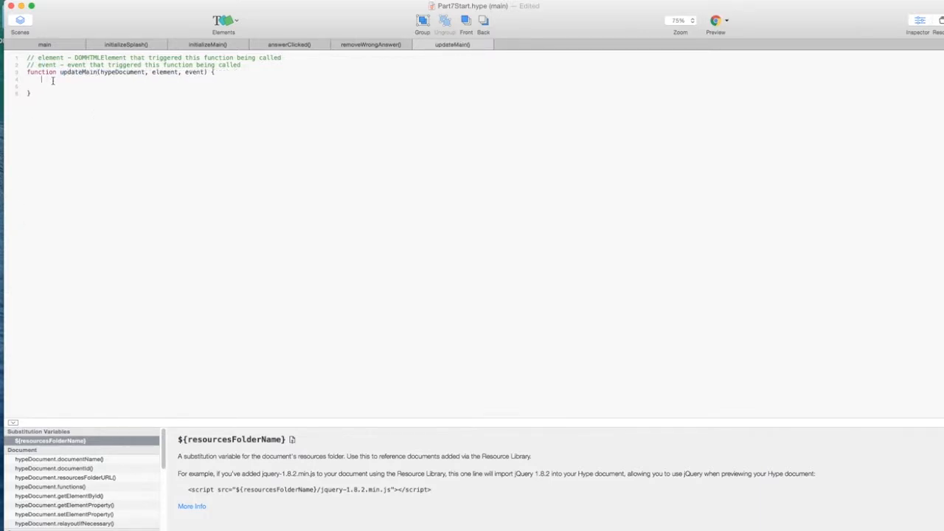
key("Return")
key("Return")
Copy the scoreDisplay and questionDisplay innerHTML lines of updateMain, lines 85 through 86, from Part7Function.txt
left_click_drag(943, 11, 384, 12)
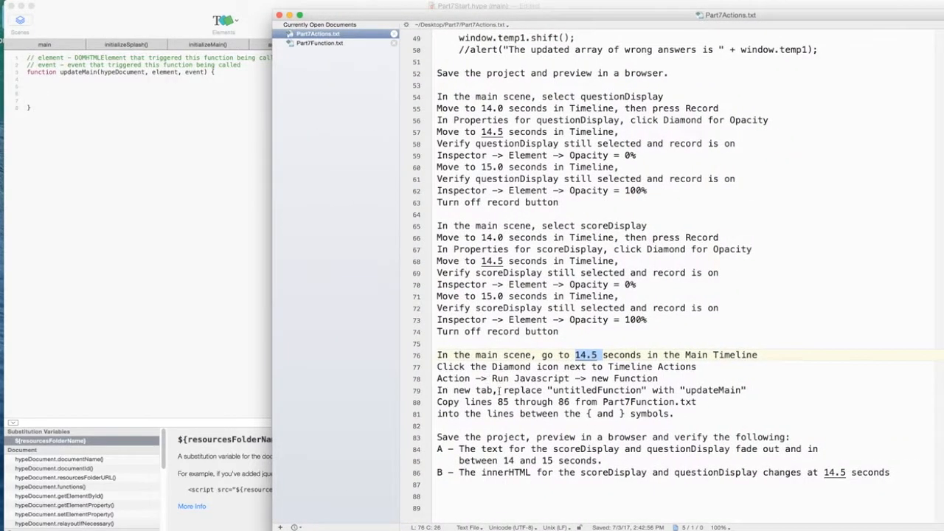
left_click(320, 42)
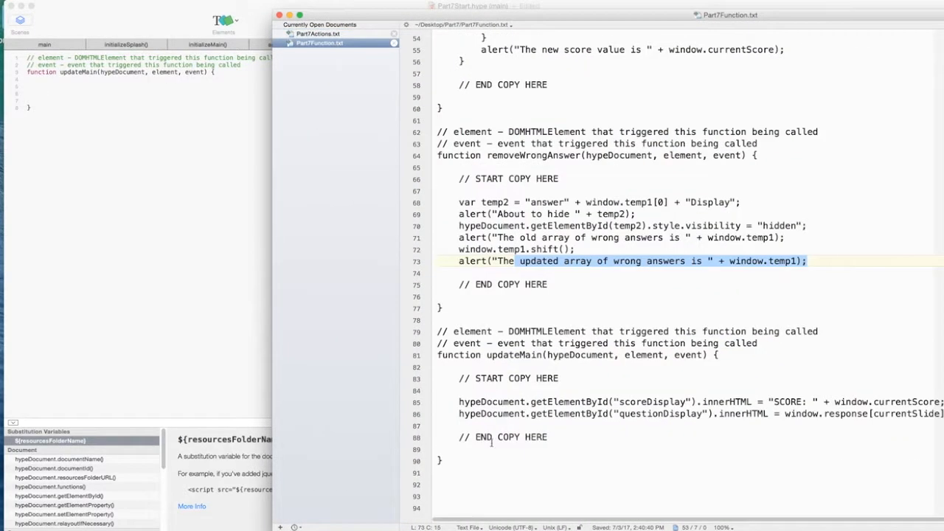
left_click_drag(440, 391, 453, 425)
right_click(503, 410)
left_click(509, 403)
Paste the copied innerHTML lines into the updateMain body in Hype, remove the surplus blank lines and save the project
left_click(154, 33)
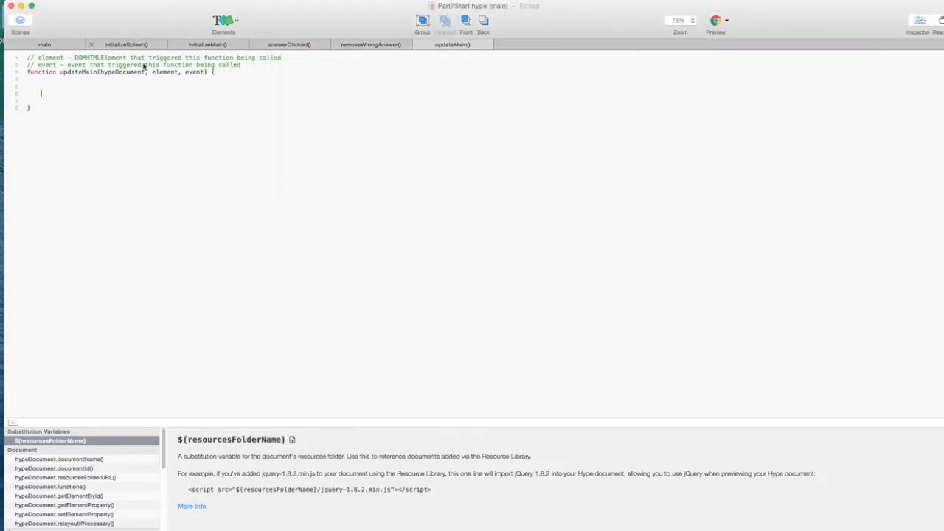
right_click(68, 87)
left_click(87, 111)
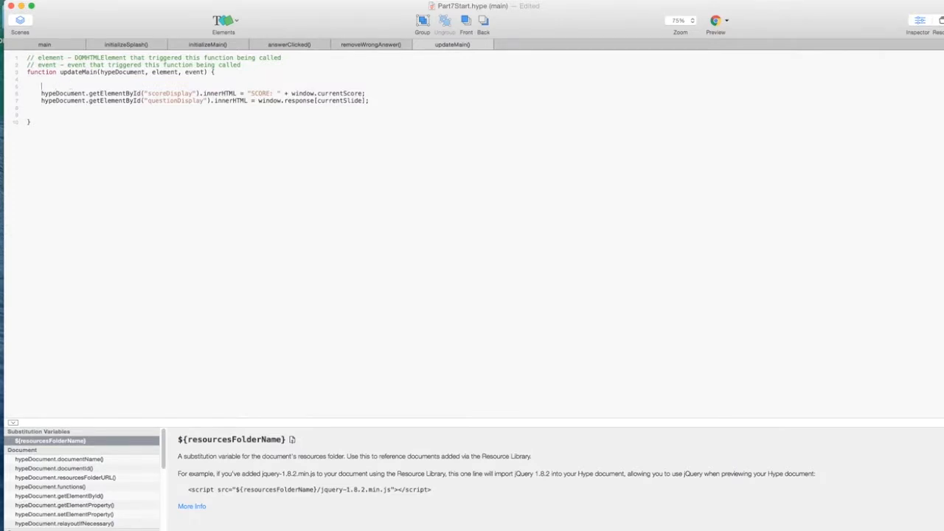
key("BackSpace")
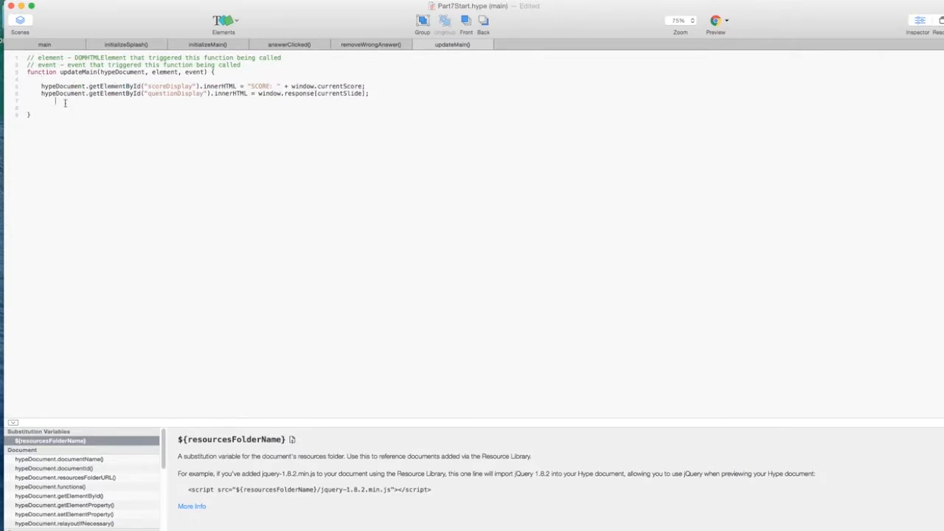
left_click(50, 1)
key("super+s")
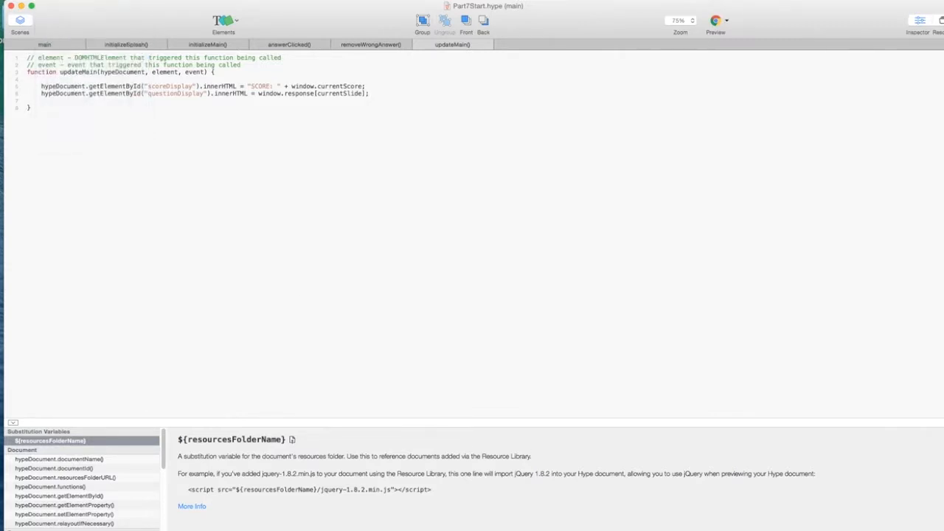
Switch to Part7Function.txt in the text editor and examine the scoreDisplay and questionDisplay innerHTML assignments in updateMain
key("super+Tab")
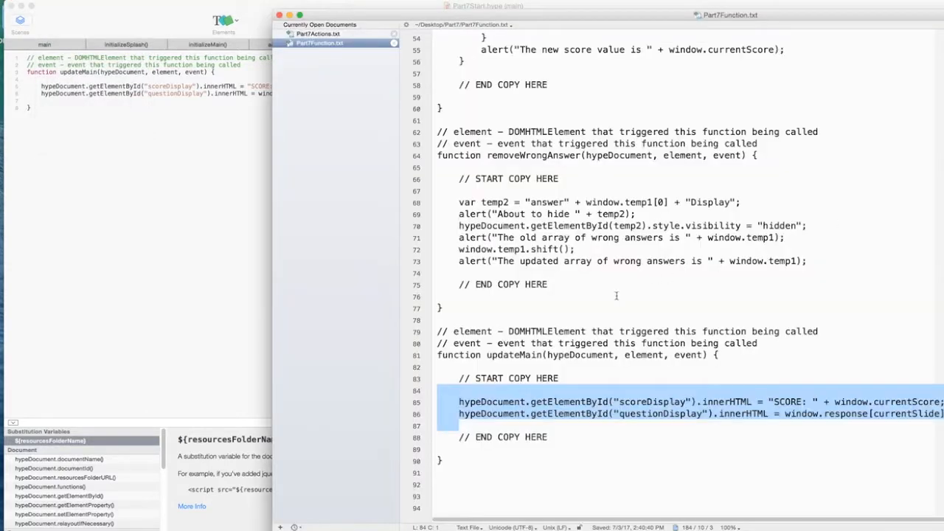
left_click_drag(660, 16, 343, 28)
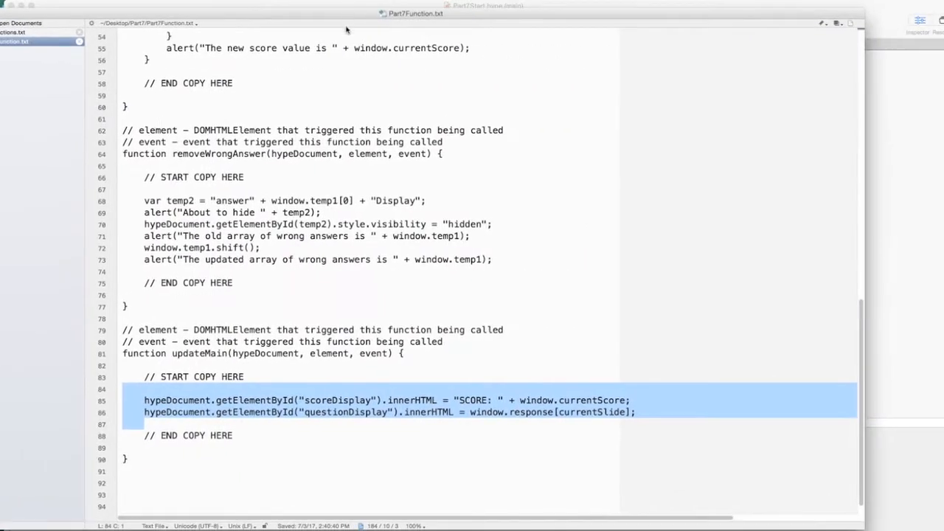
left_click(340, 413)
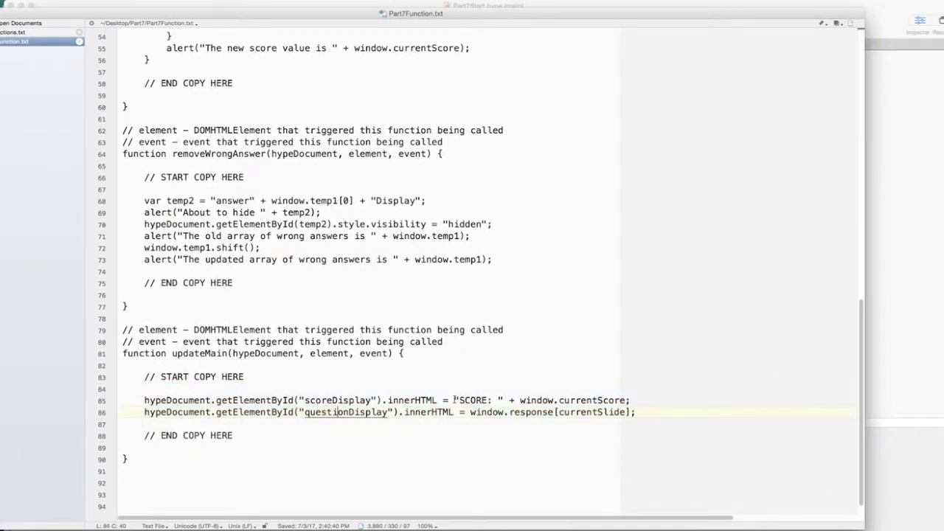
left_click_drag(455, 399, 642, 405)
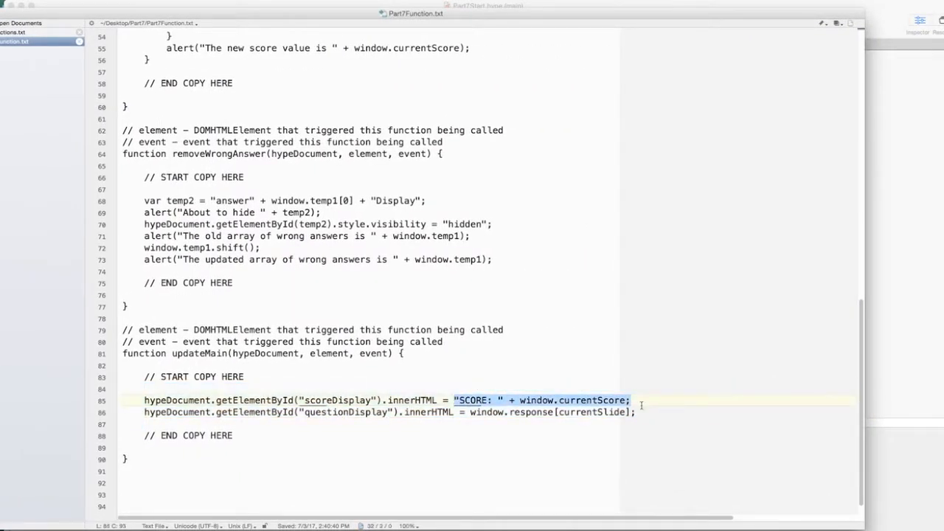
left_click(525, 403)
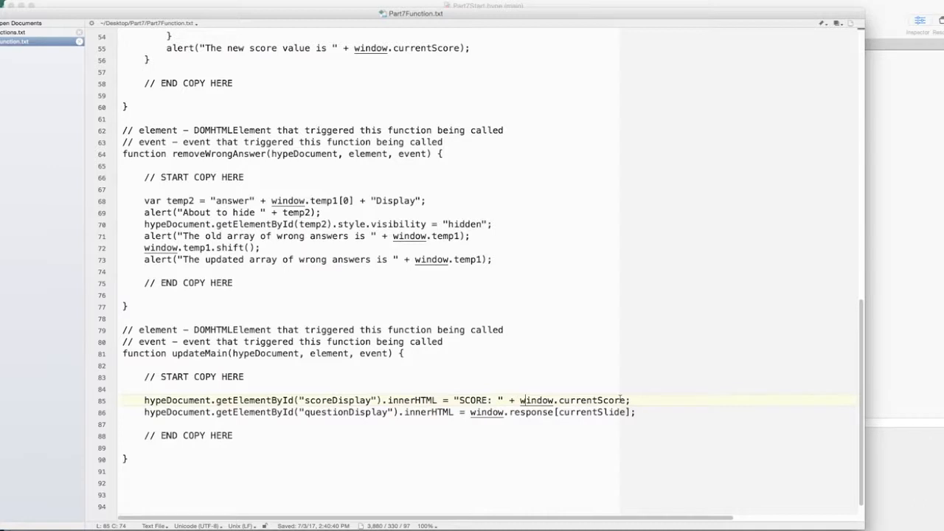
left_click_drag(389, 399, 440, 399)
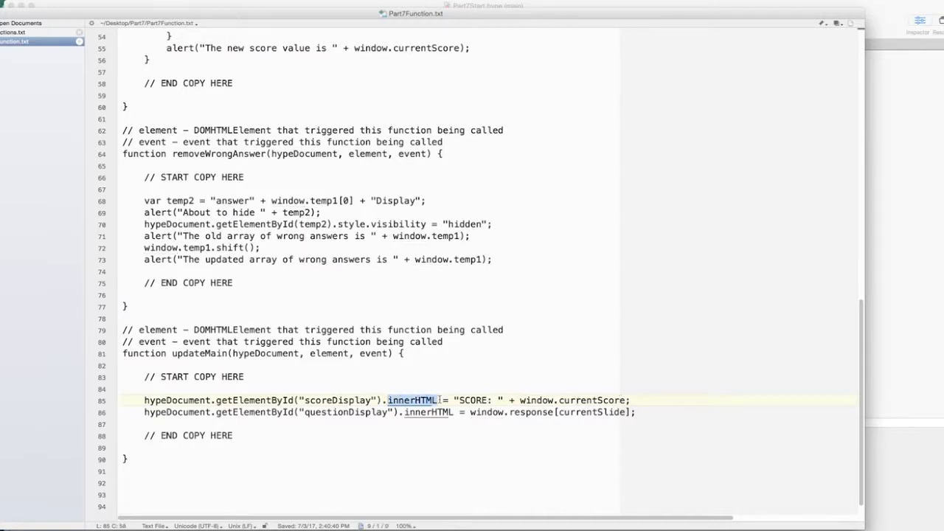
left_click_drag(306, 400, 372, 399)
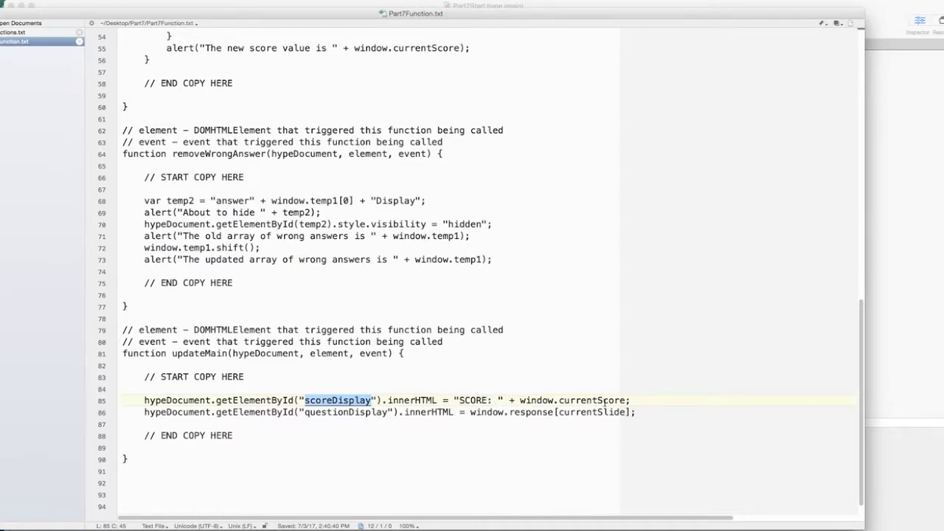
left_click(426, 411)
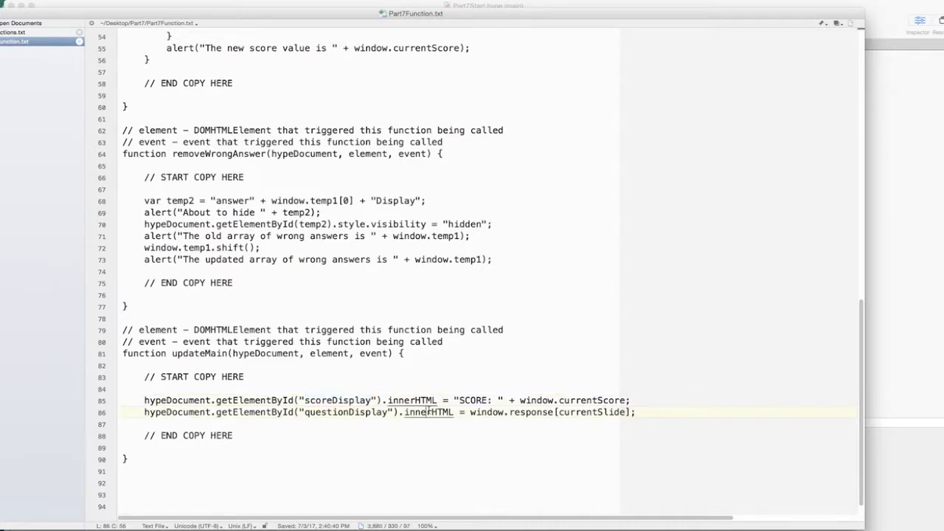
left_click_drag(305, 413, 637, 412)
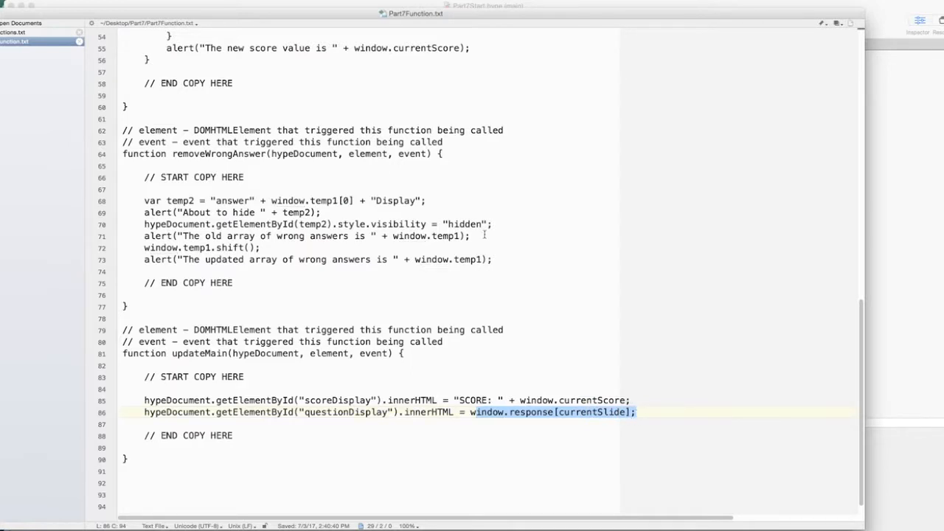
Open Part7Actions.txt and read the preview checks A and B on lines 83 through 86
left_click_drag(271, 16, 354, 104)
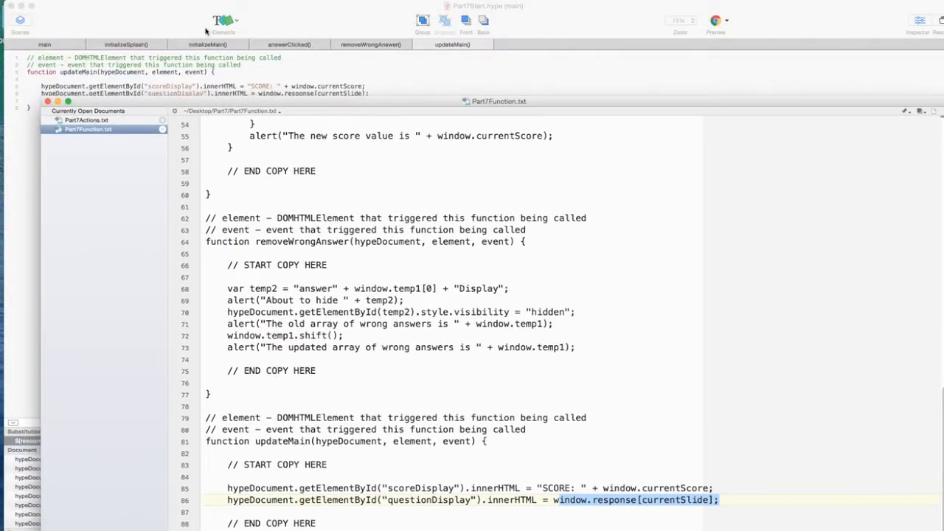
left_click(100, 120)
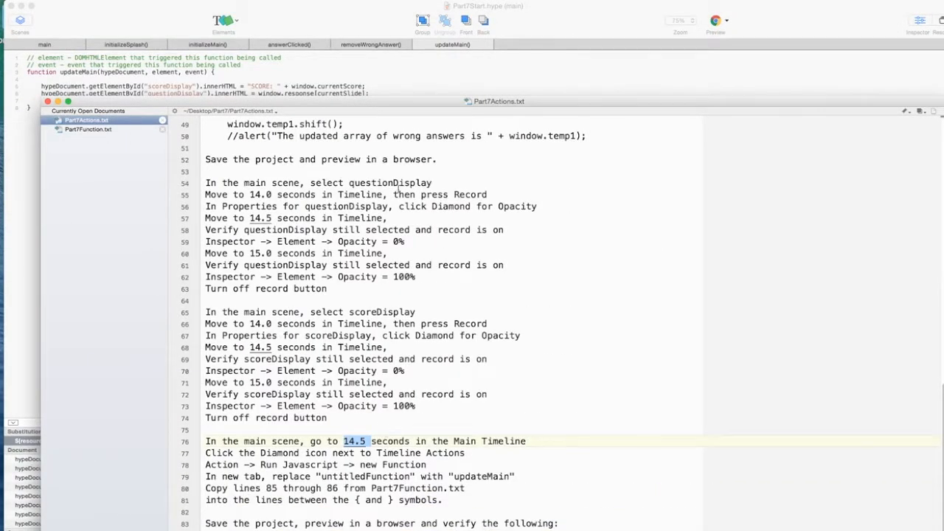
left_click_drag(380, 105, 371, 9)
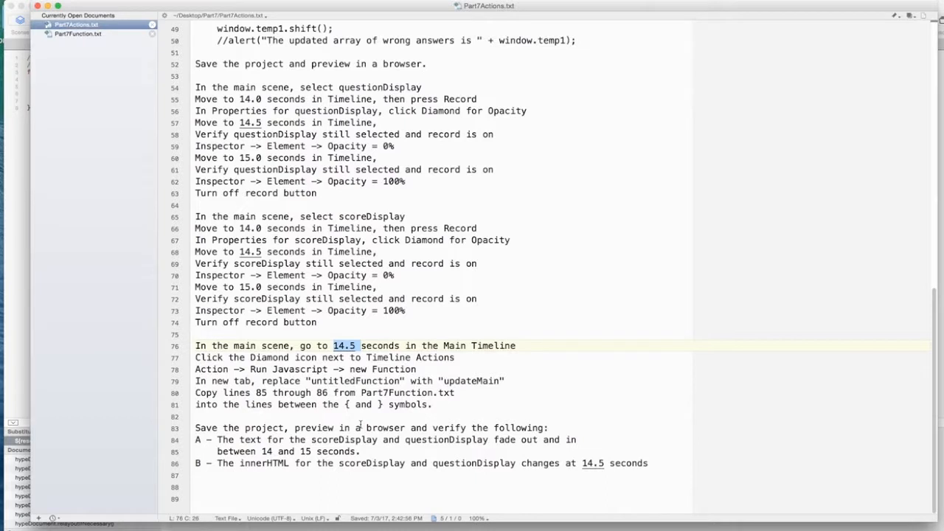
left_click_drag(295, 428, 423, 451)
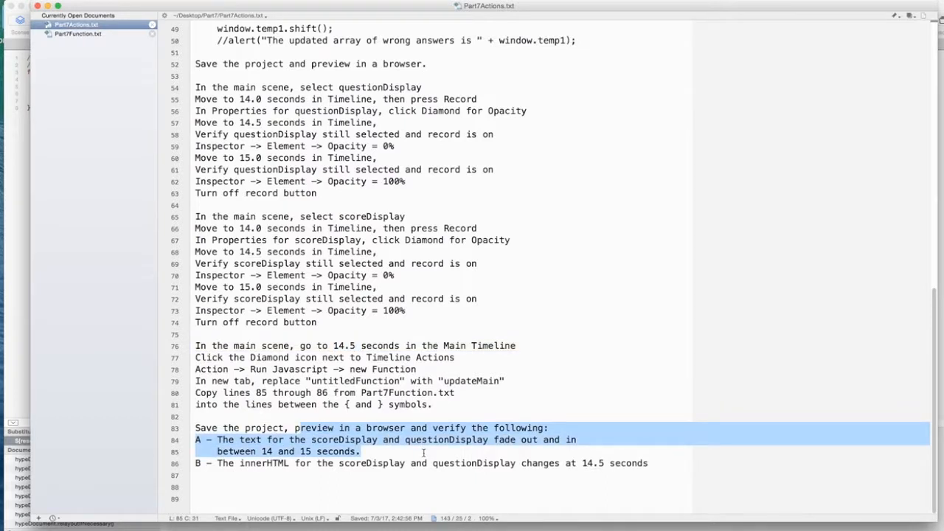
left_click_drag(311, 440, 568, 452)
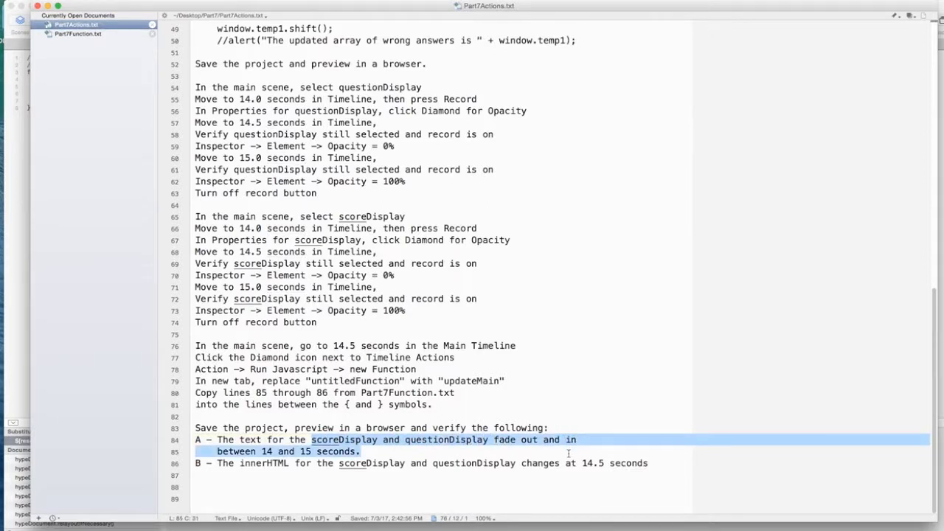
left_click_drag(261, 465, 671, 470)
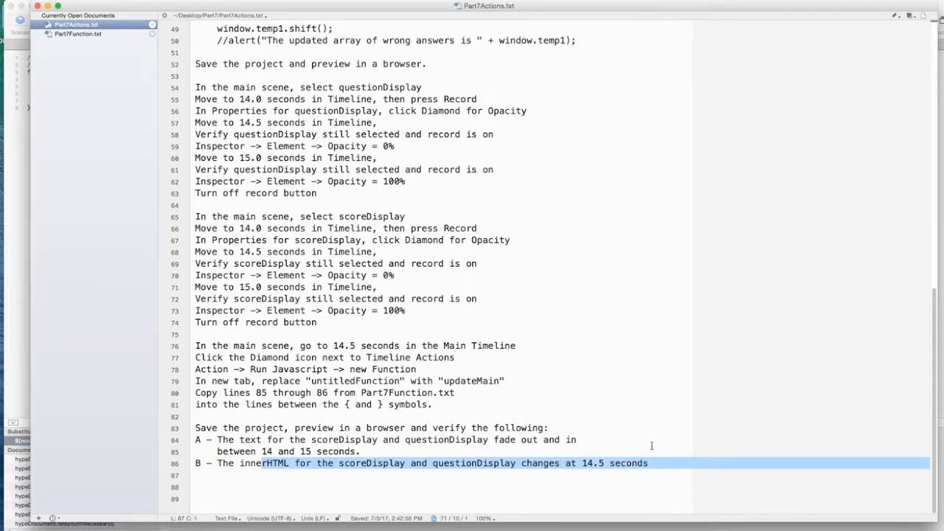
Switch back to Hype, save the project, return to the main scene and preview it in Chrome
left_click(20, 259)
left_click(52, 1)
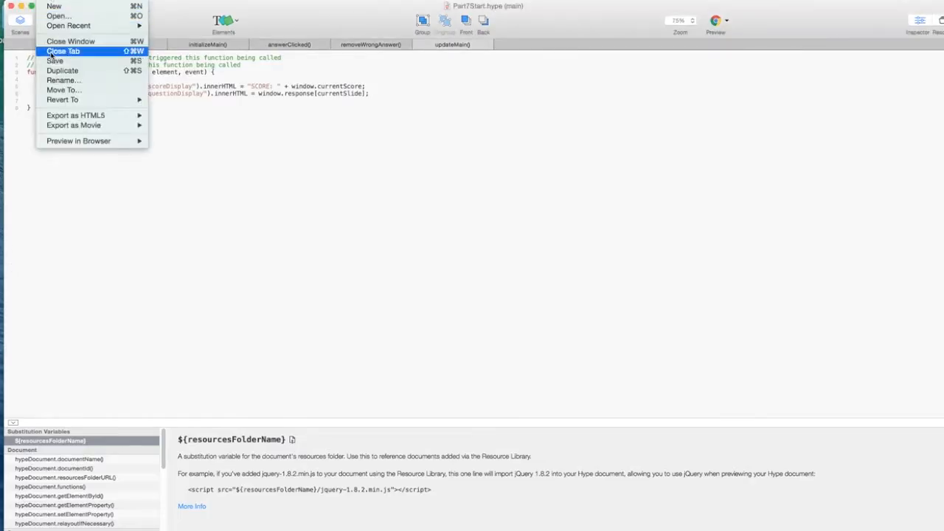
left_click(51, 60)
left_click(44, 45)
left_click(715, 20)
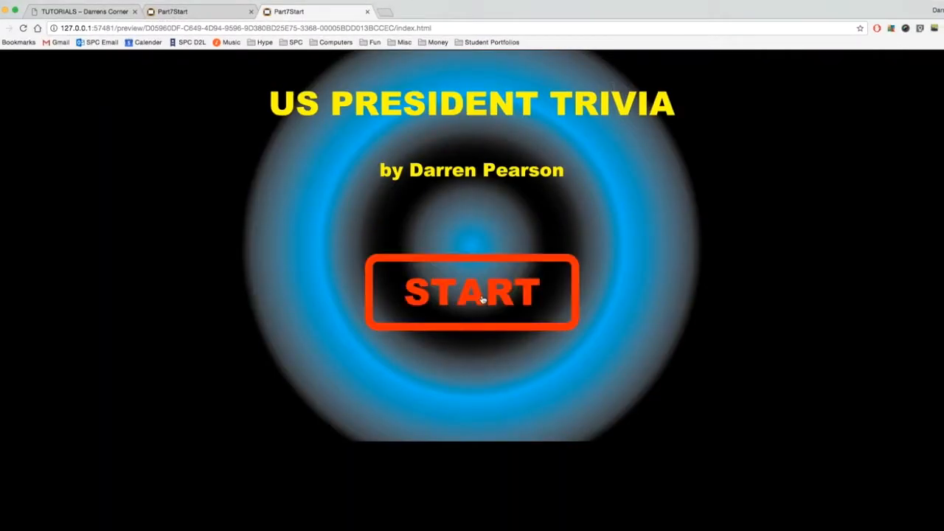
Test the quiz once without answering, then reload it, answer William Henry Harrison and dismiss the score alert
left_click(481, 299)
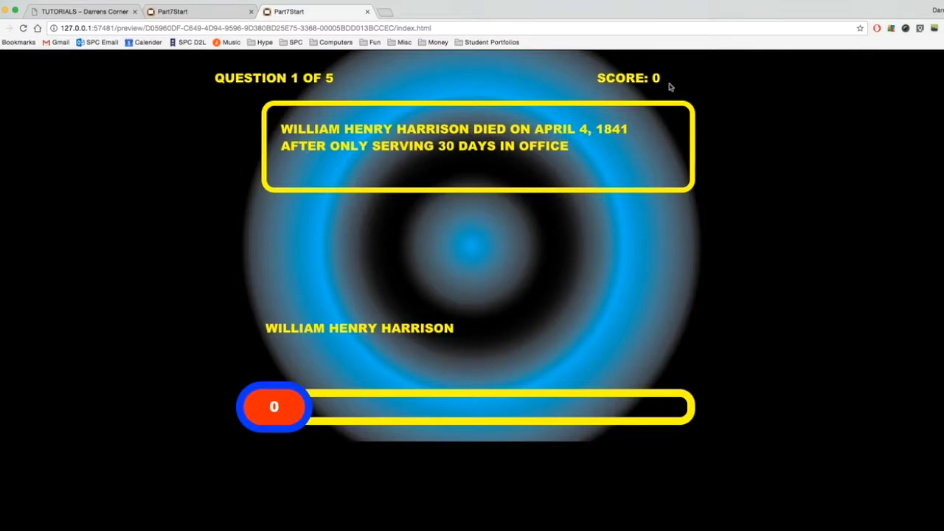
left_click(23, 28)
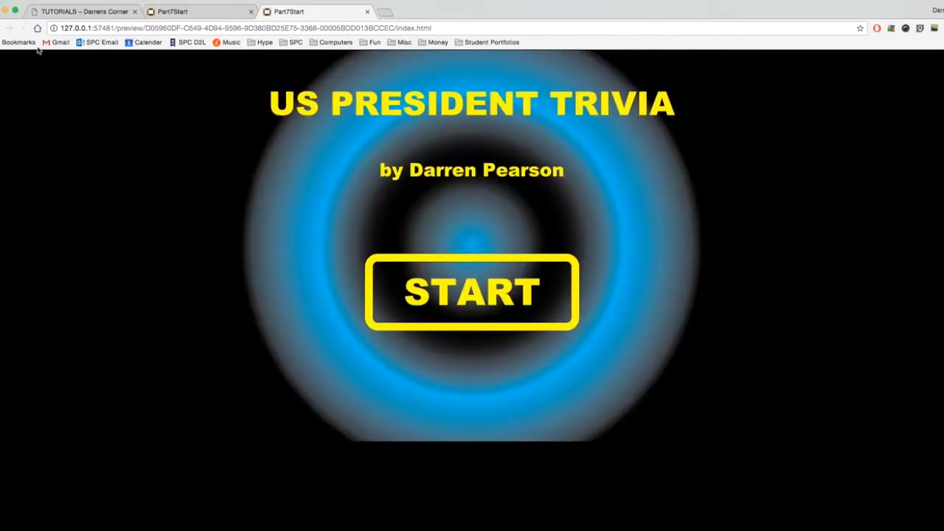
left_click(485, 293)
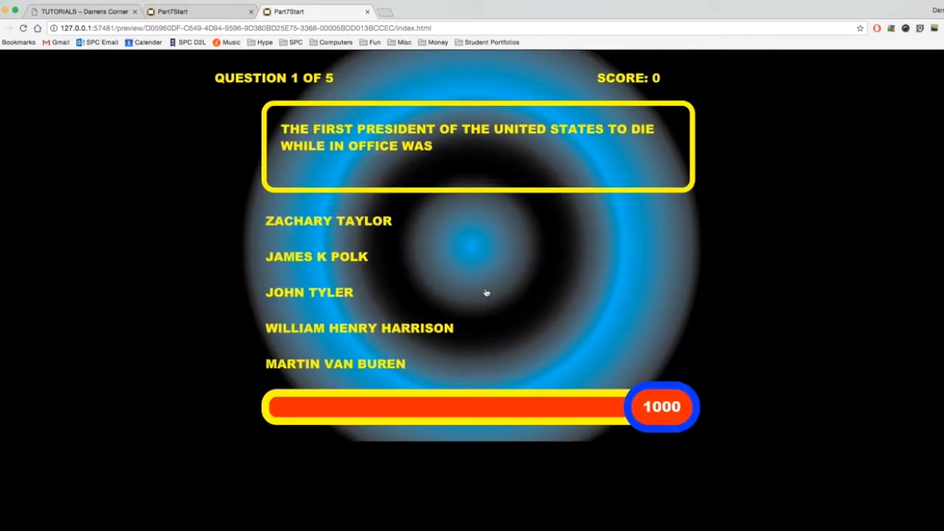
left_click(310, 330)
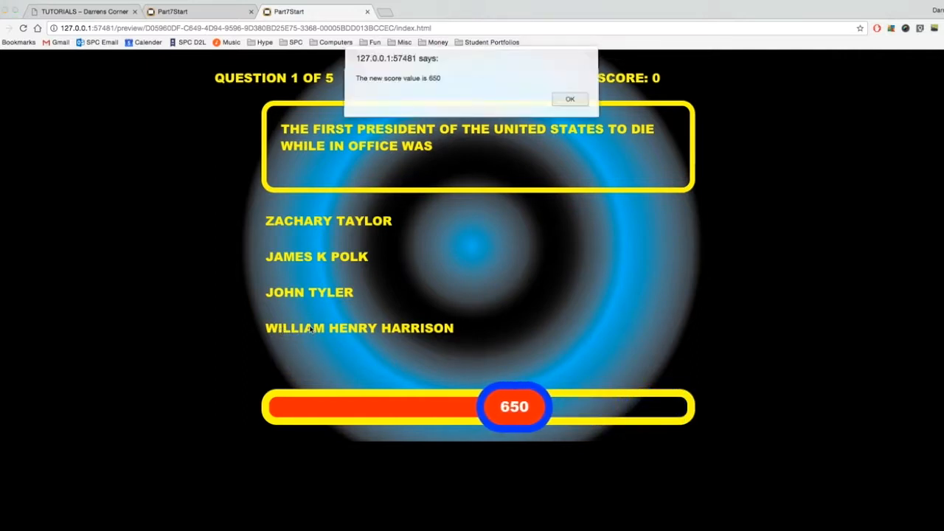
left_click(570, 99)
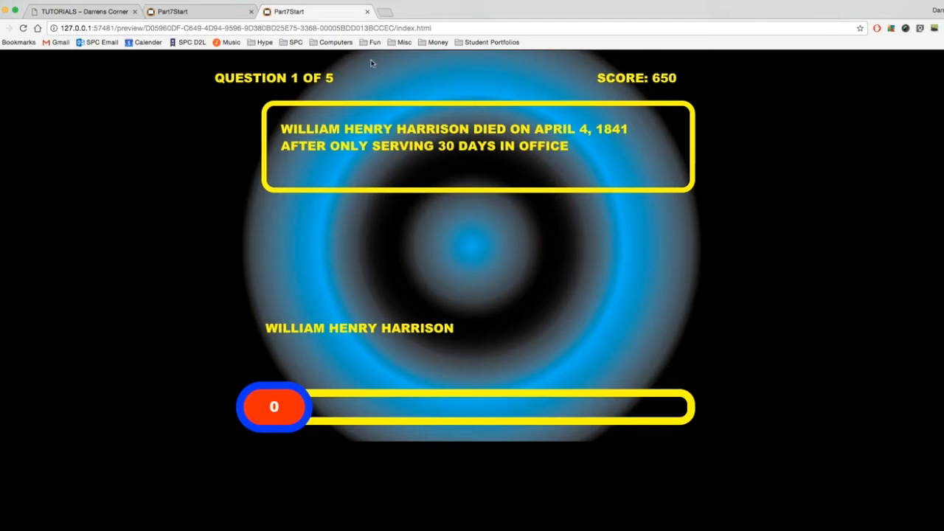
Close the older Part7Start preview tab, minimize the browser and save the project in Hype
left_click(251, 12)
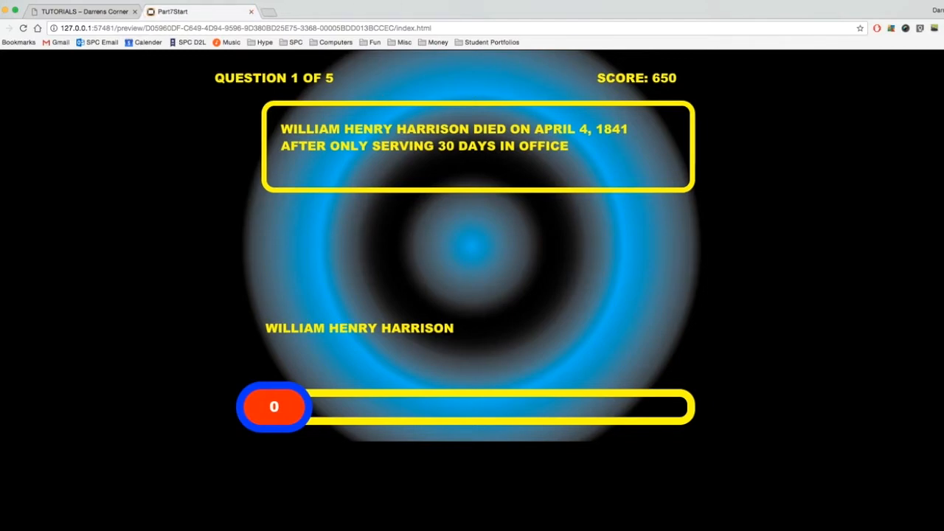
left_click(5, 11)
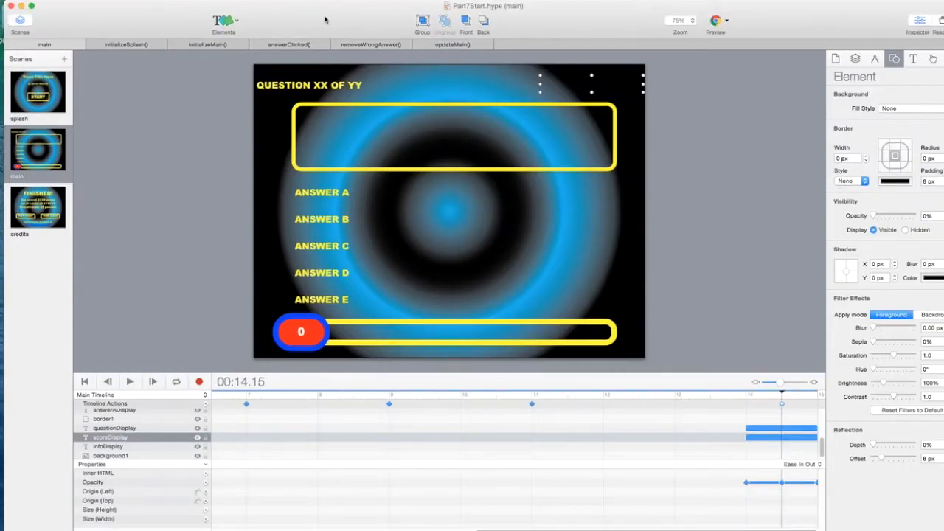
left_click(46, 2)
left_click(62, 60)
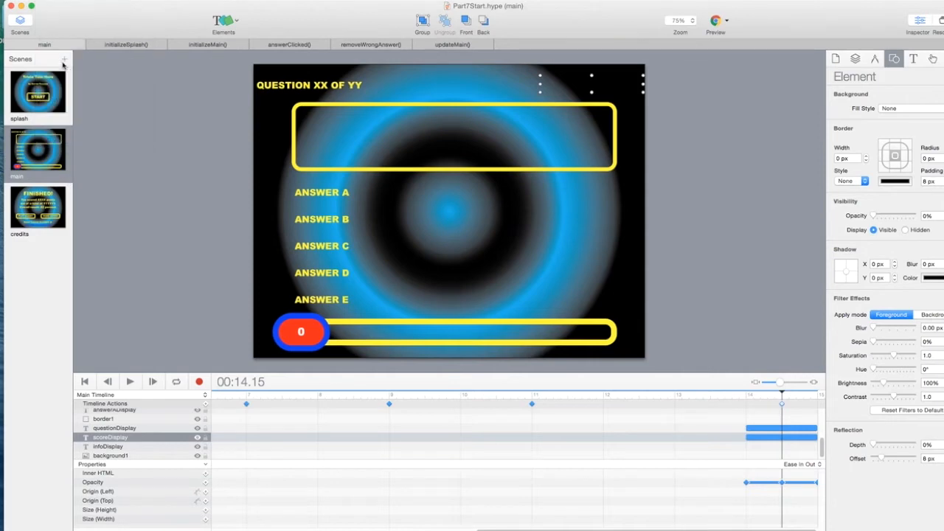